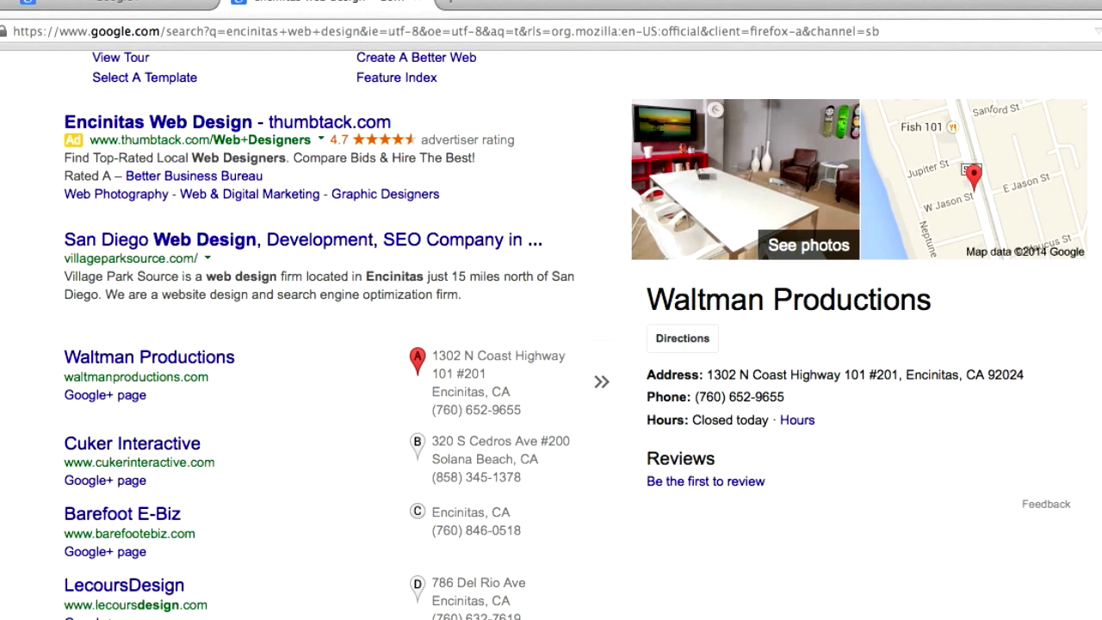
Scroll up and down through the currently open page to review it
scroll(3, 371, up, 4)
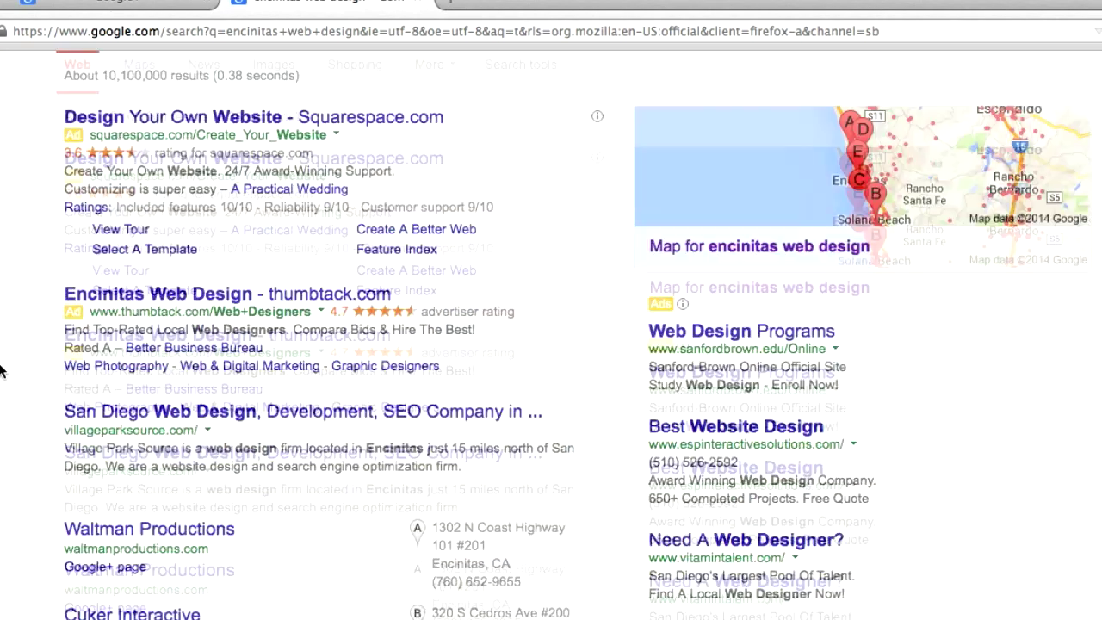
scroll(3, 370, down, 3)
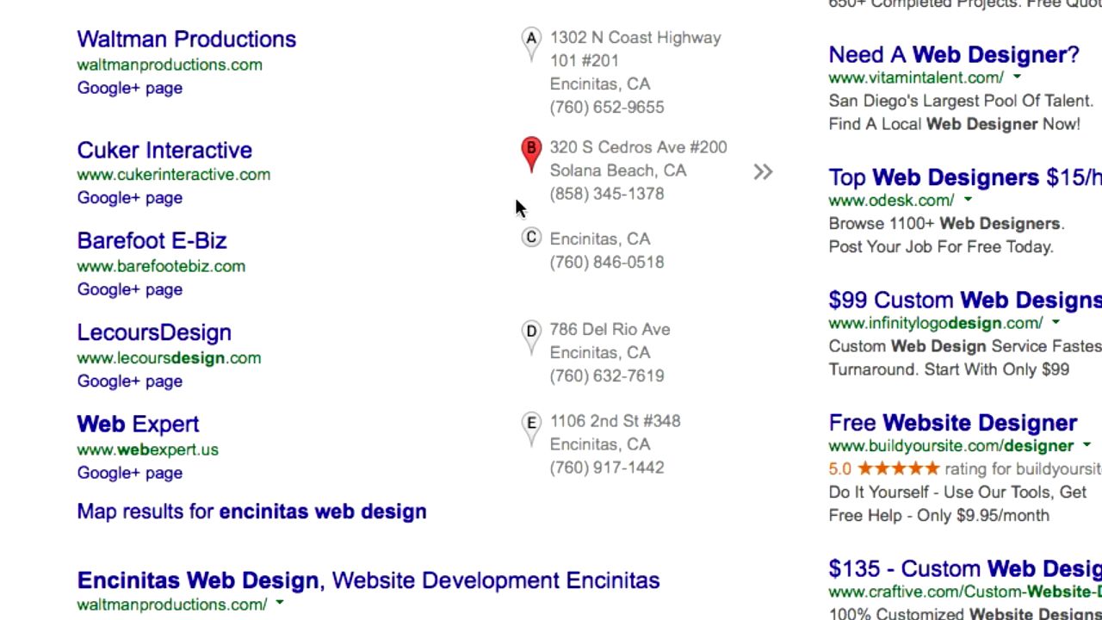
scroll(516, 207, up, 5)
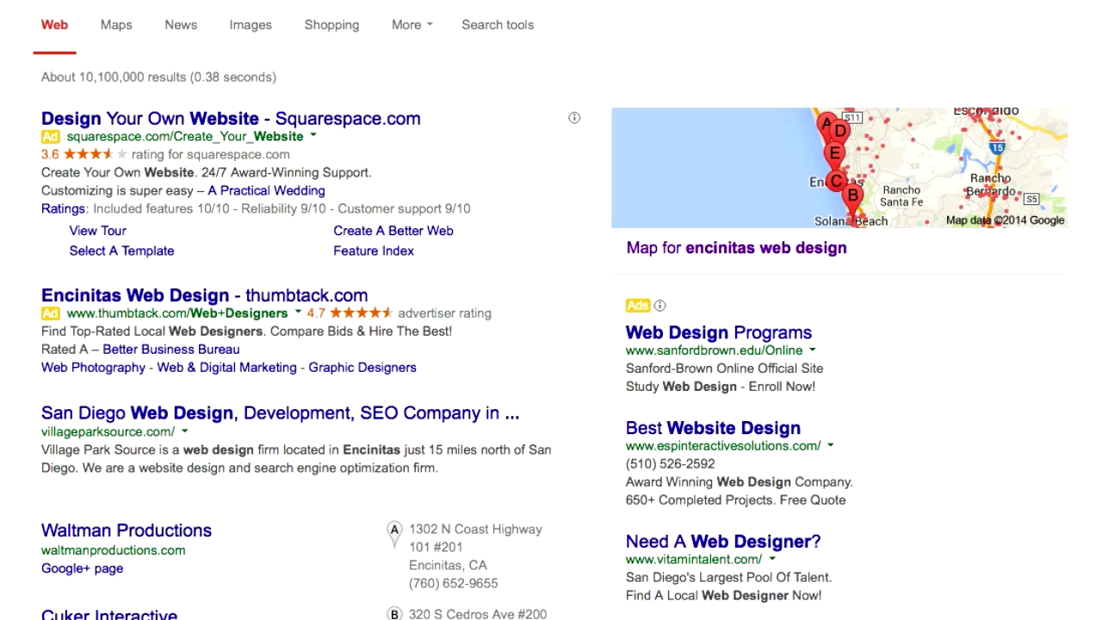
scroll(551, 310, down, 3)
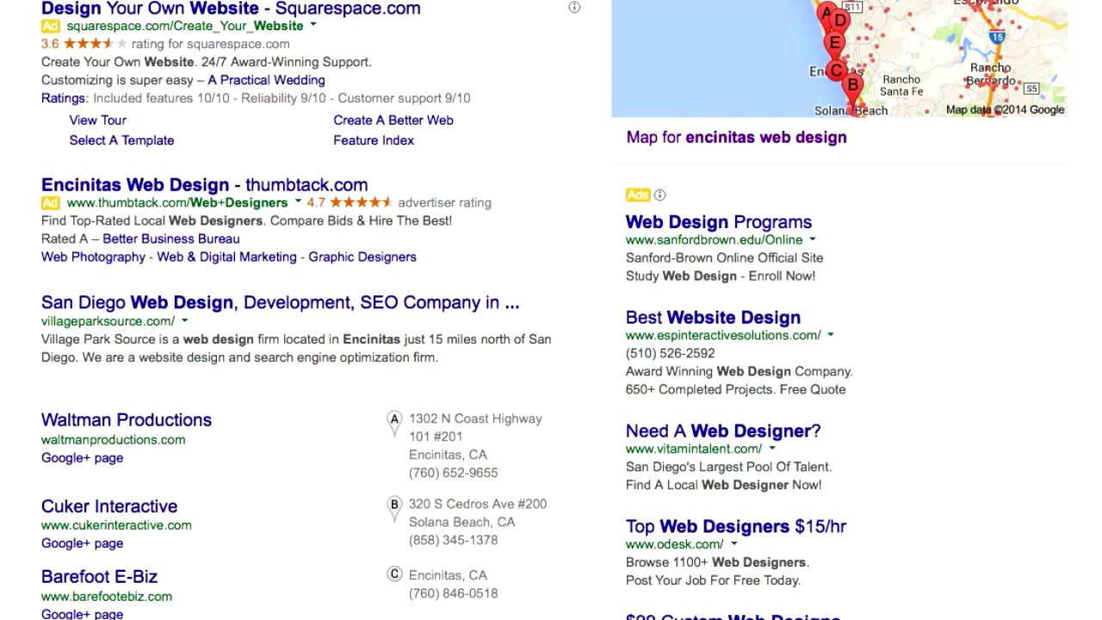
scroll(551, 309, down, 5)
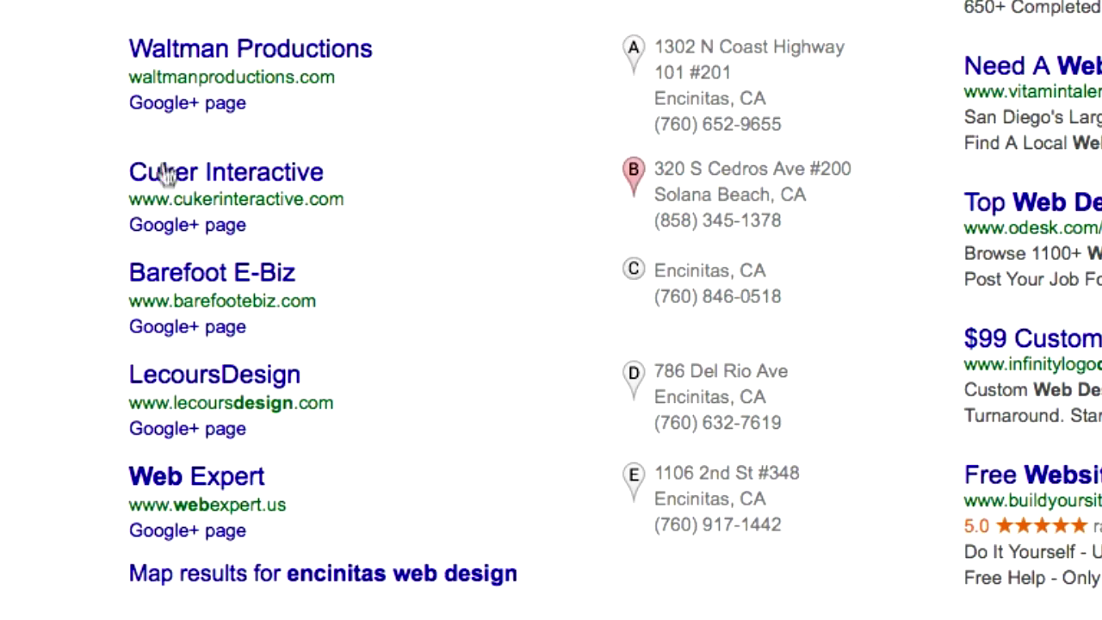
scroll(202, 377, up, 1)
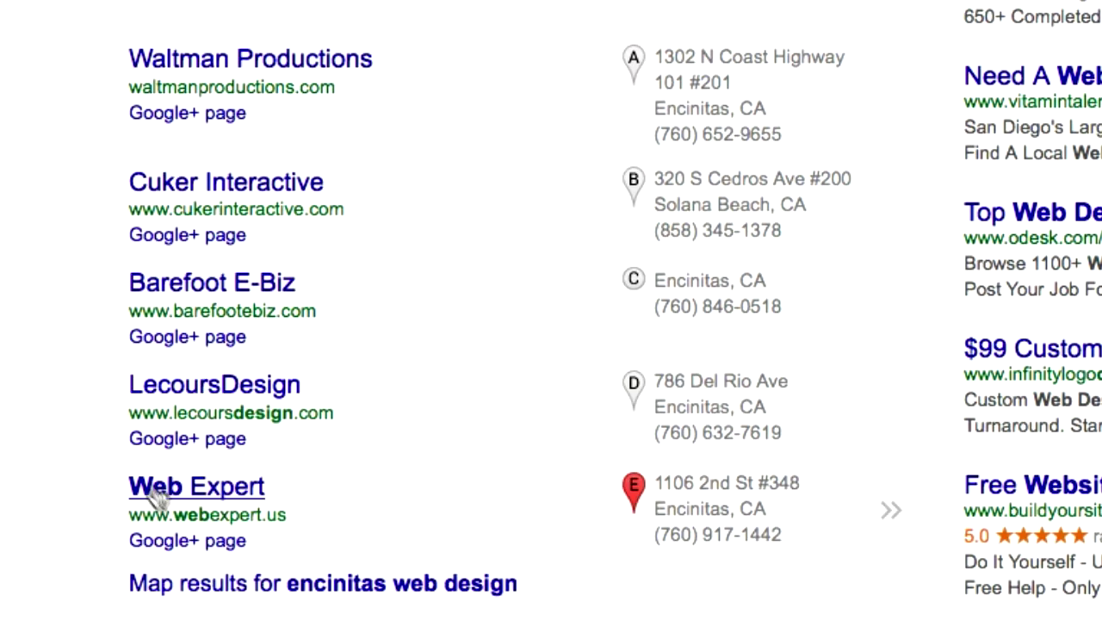
scroll(24, 220, up, 5)
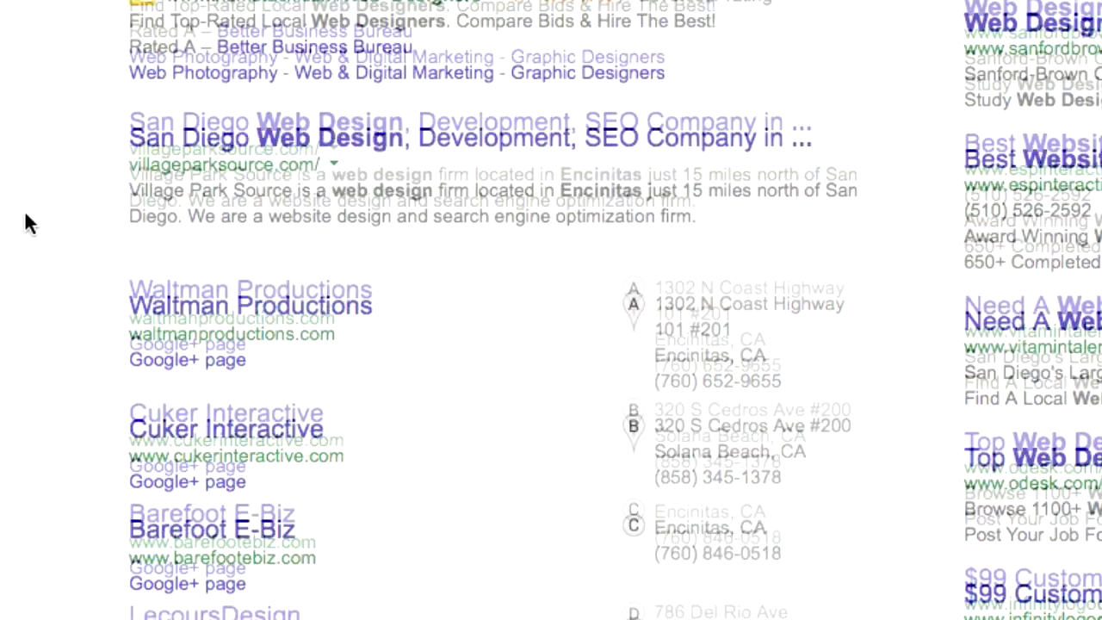
scroll(24, 217, down, 4)
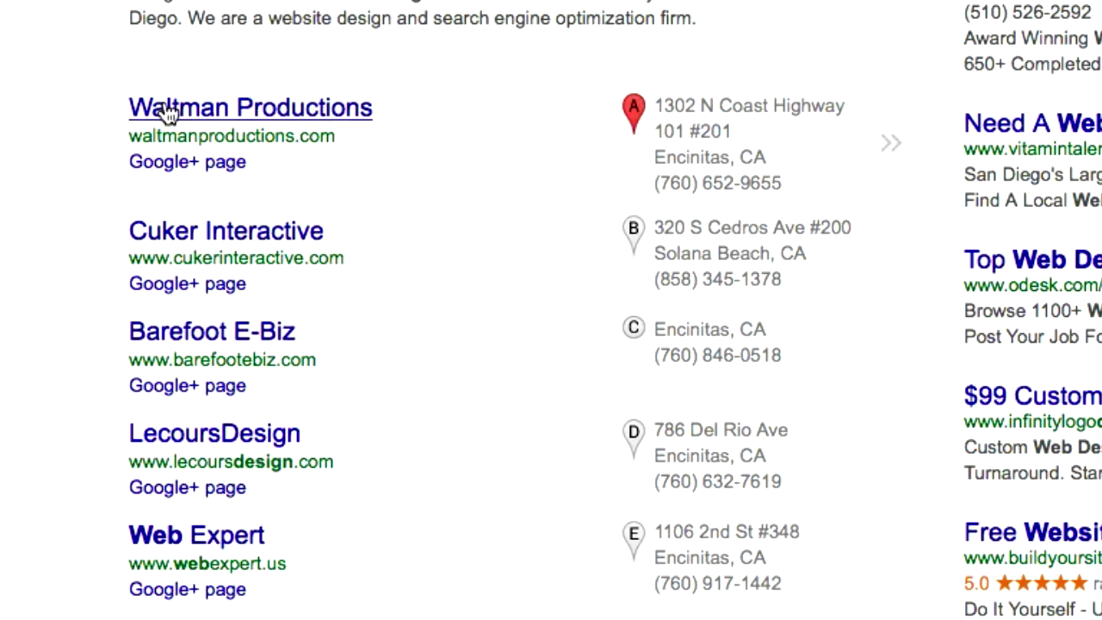
mouse_move(168, 115)
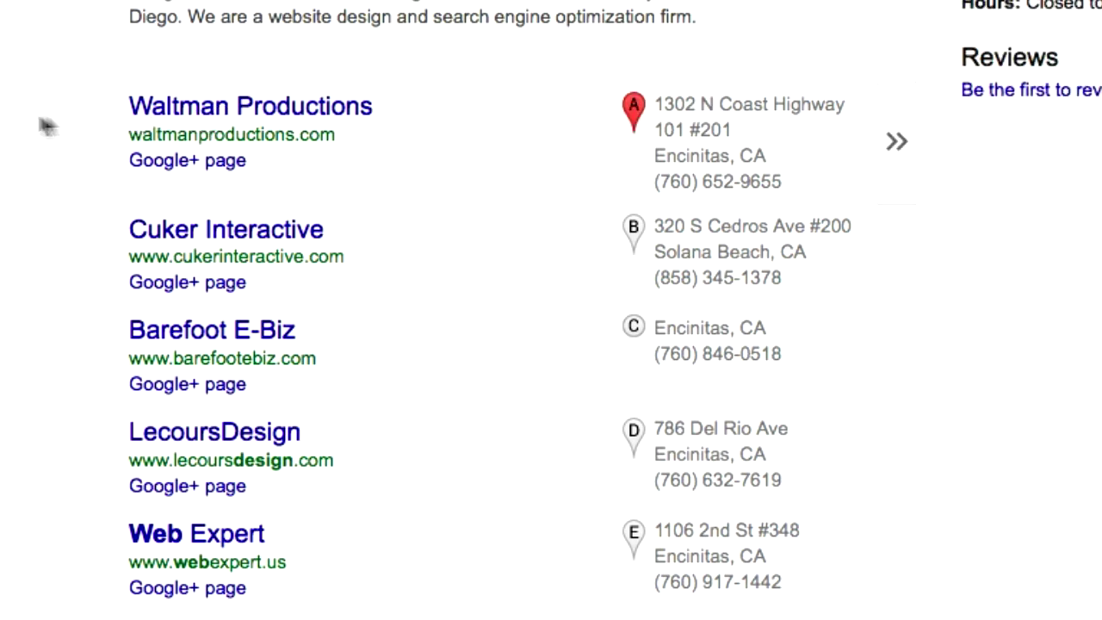
scroll(40, 114, up, 3)
scroll(138, 107, down, 4)
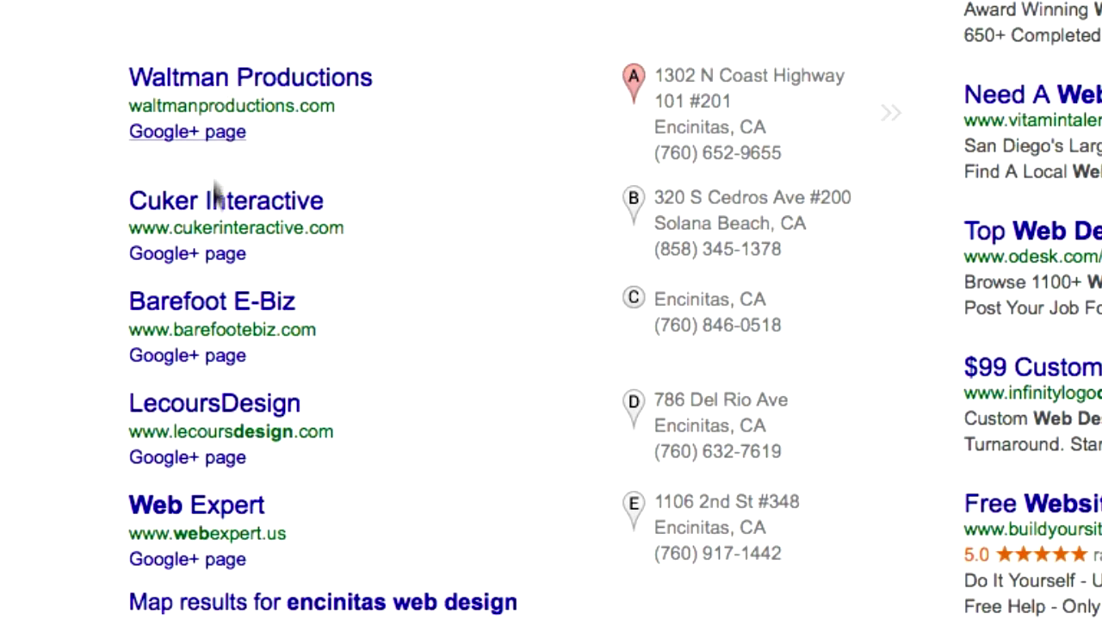
scroll(86, 227, up, 5)
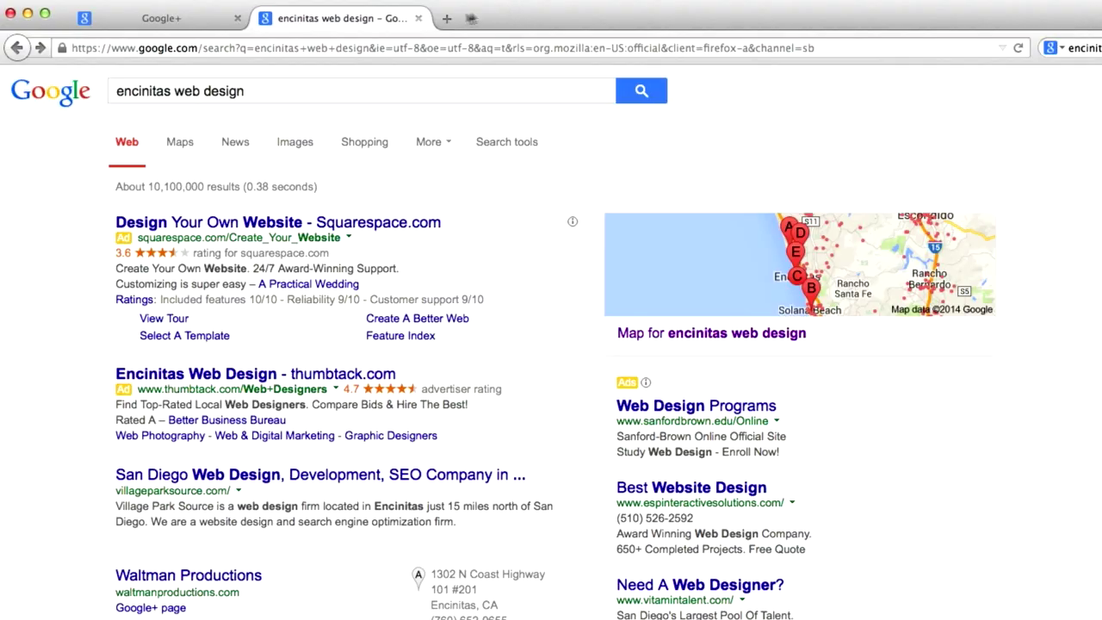
In a new tab, search 'get my business on google maps' and open the Google My Business result
click(446, 18)
click(1089, 43)
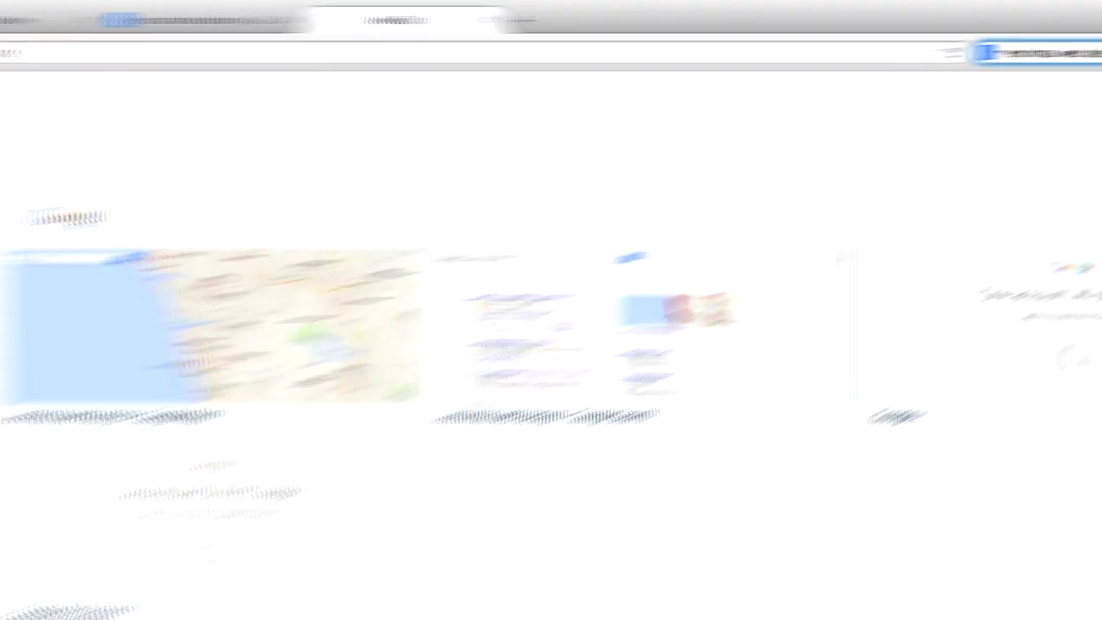
text(get m)
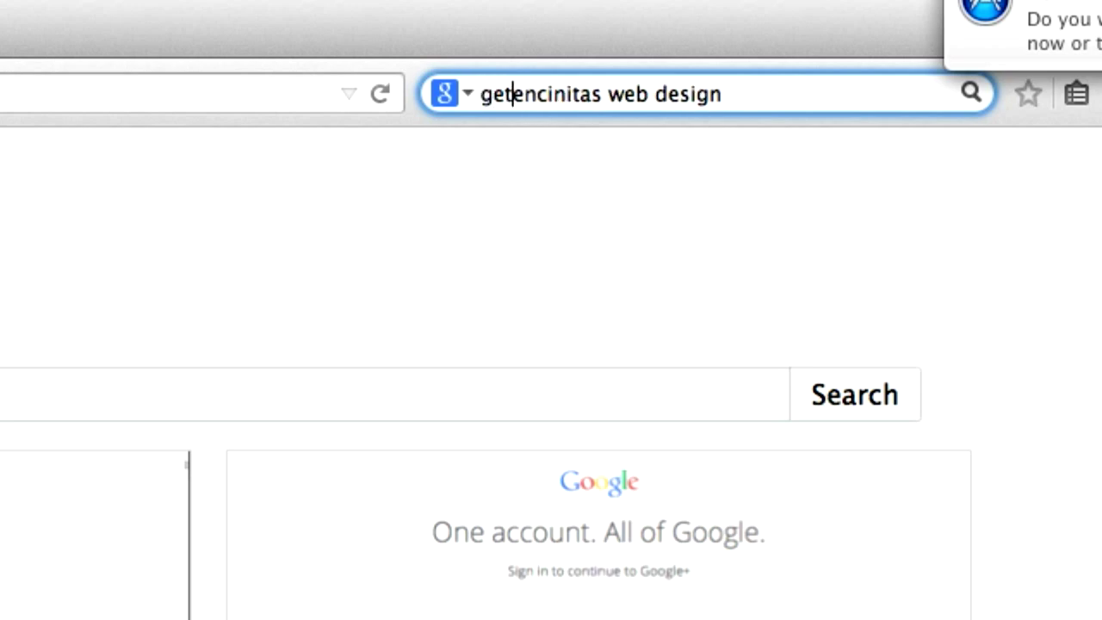
key(super+a)
key(BackSpace)
text(get )
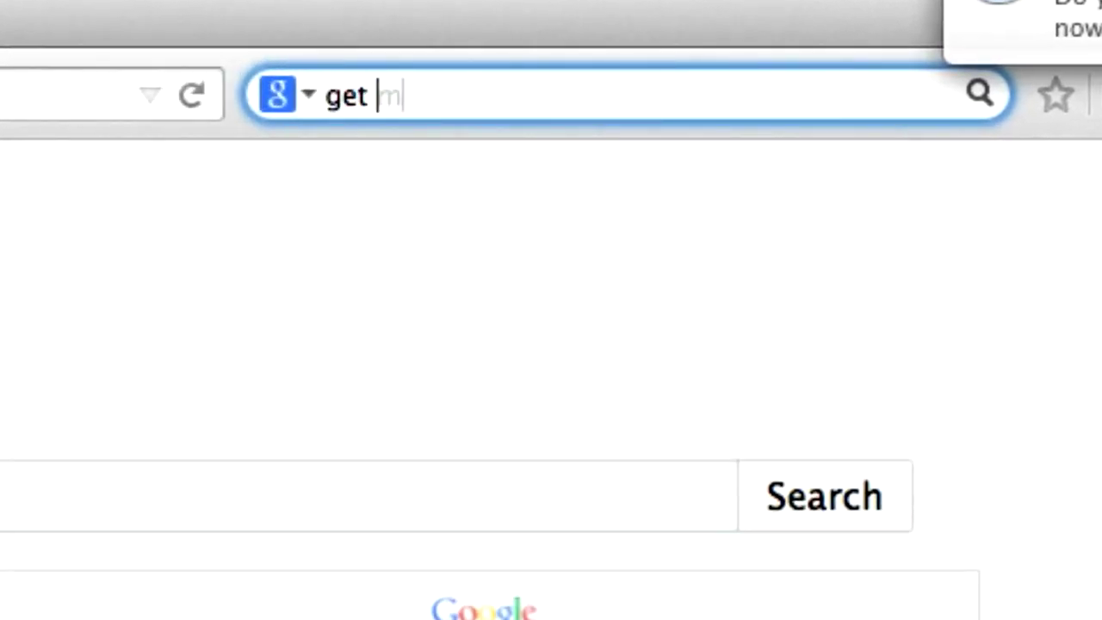
text(my bus)
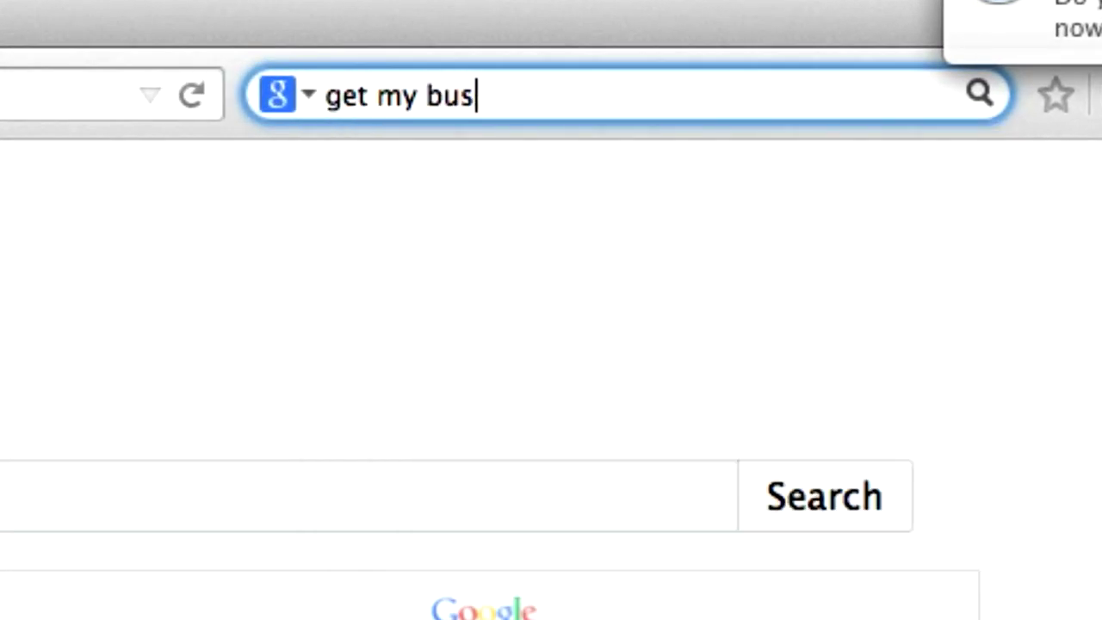
text(iness on google )
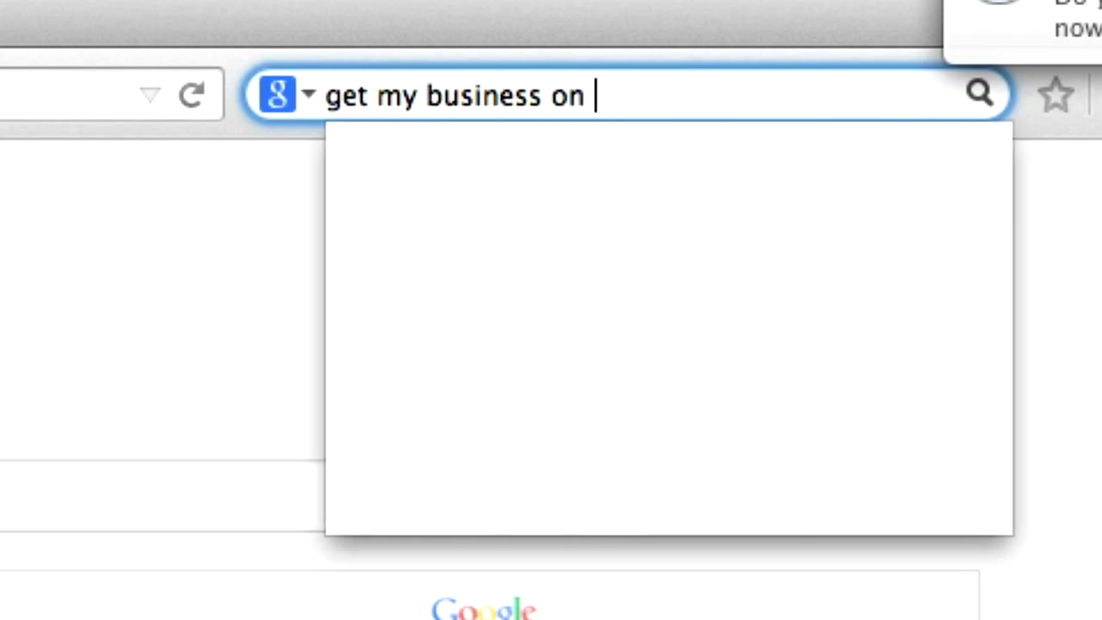
text(maps)
key(Return)
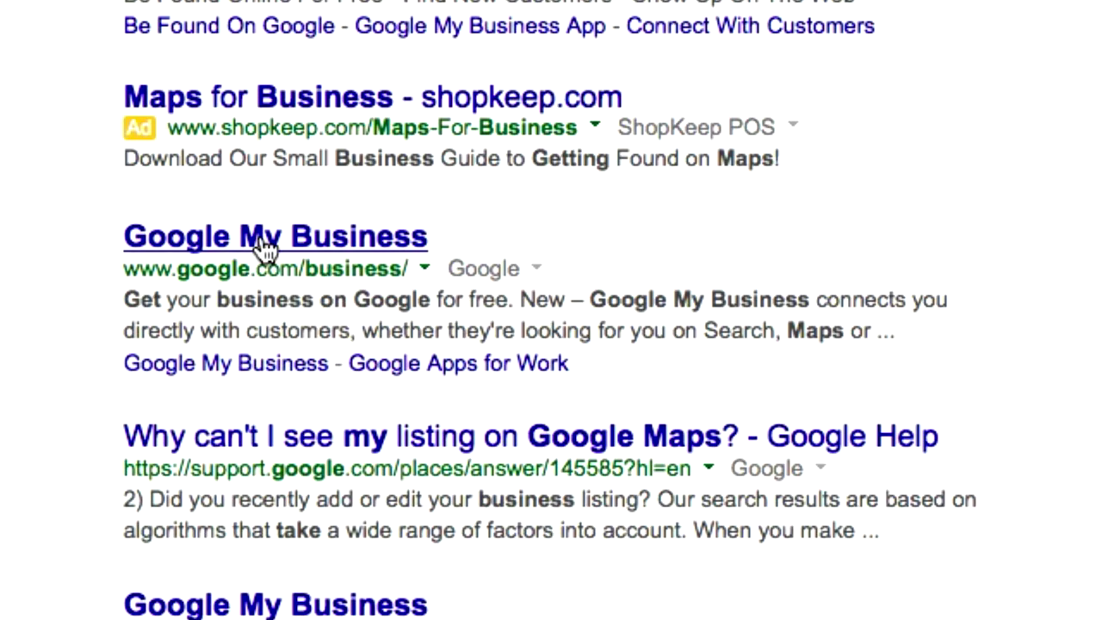
click(261, 241)
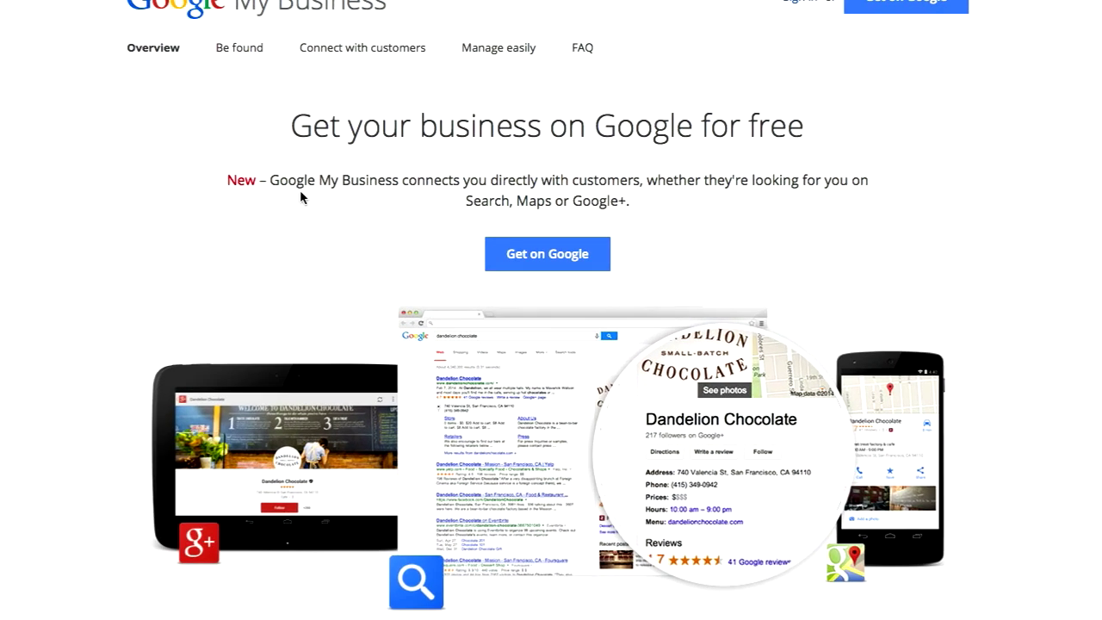
Choose Get on Google, then sign in with the account e-mail and password
click(544, 257)
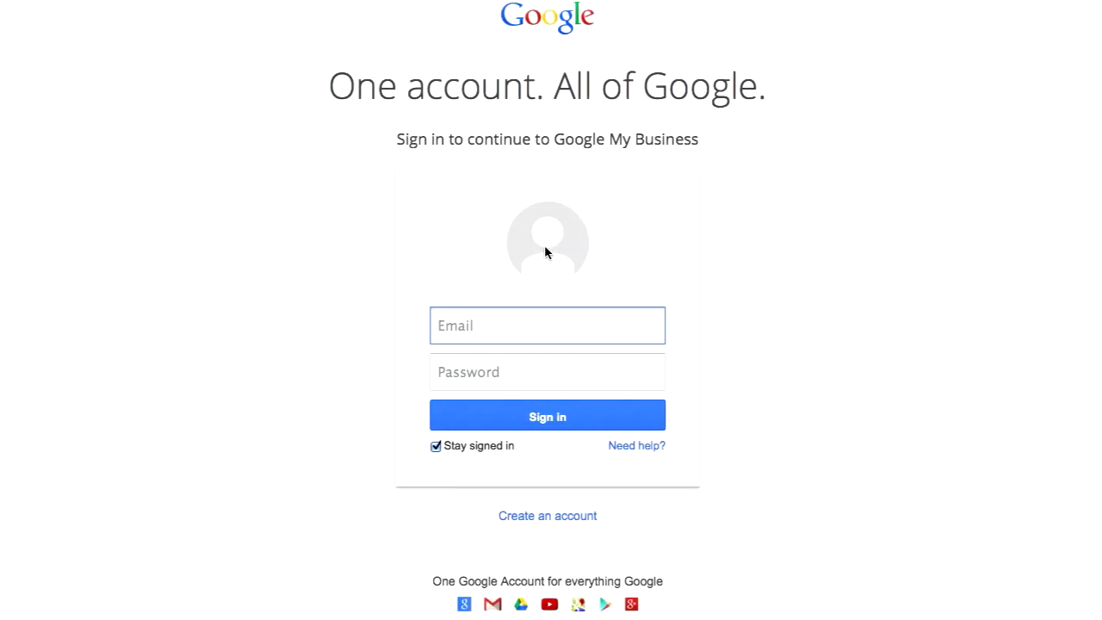
click(488, 336)
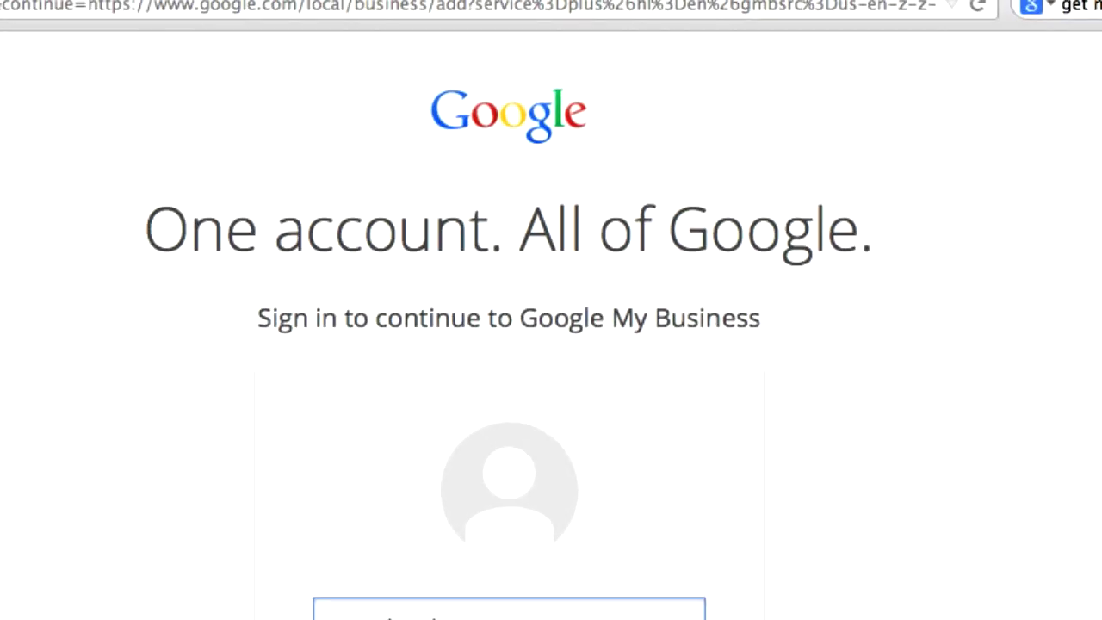
key(Tab)
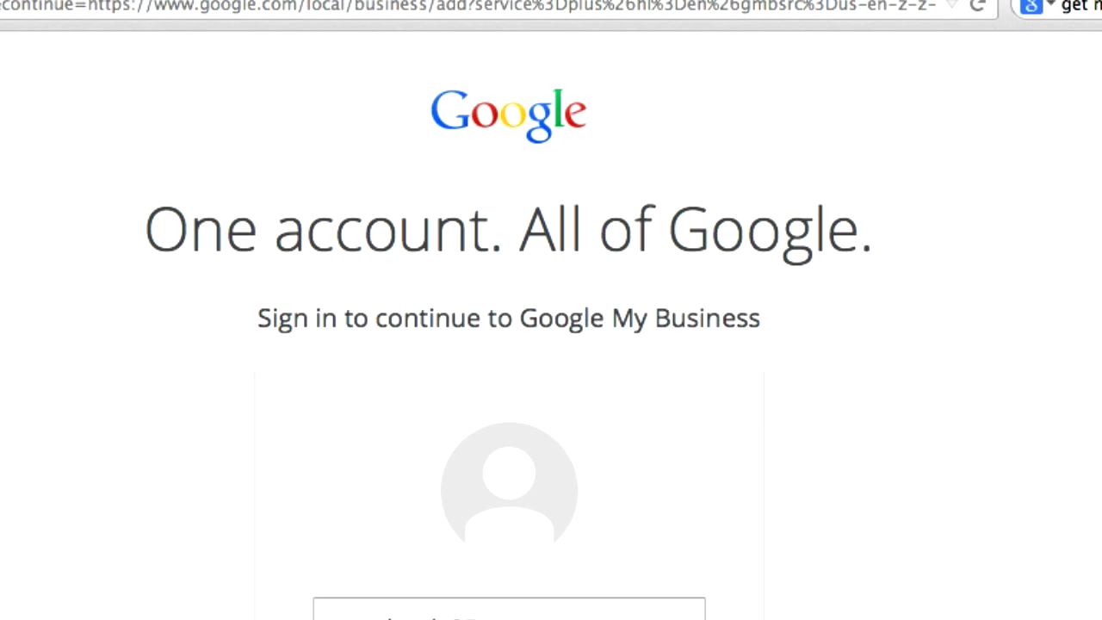
key(Return)
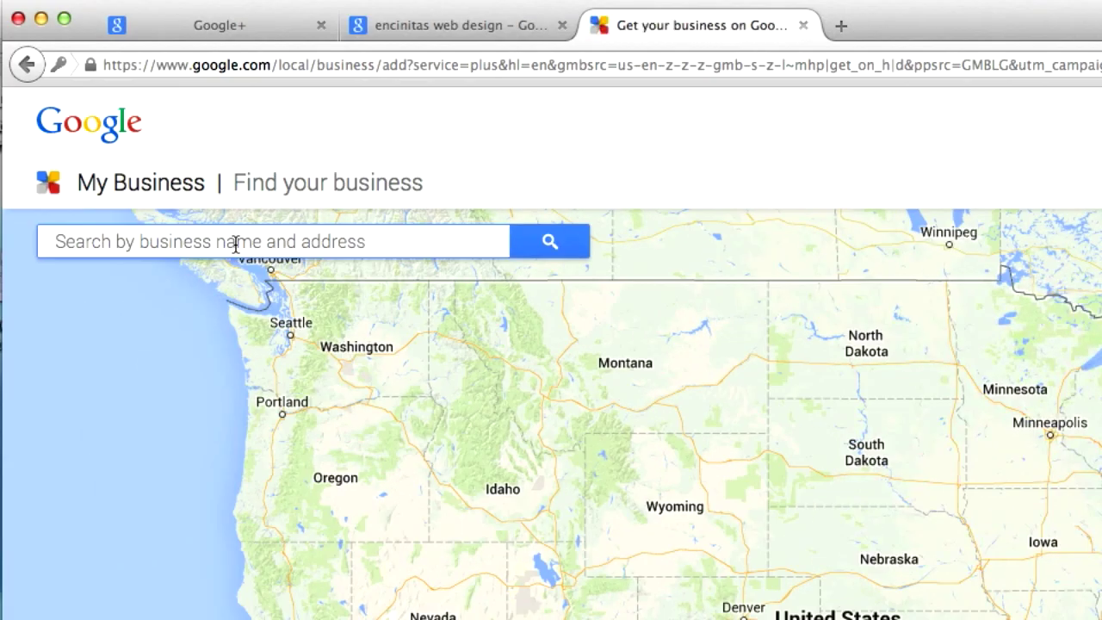
Search the business finder for 'village park source'
text(village p)
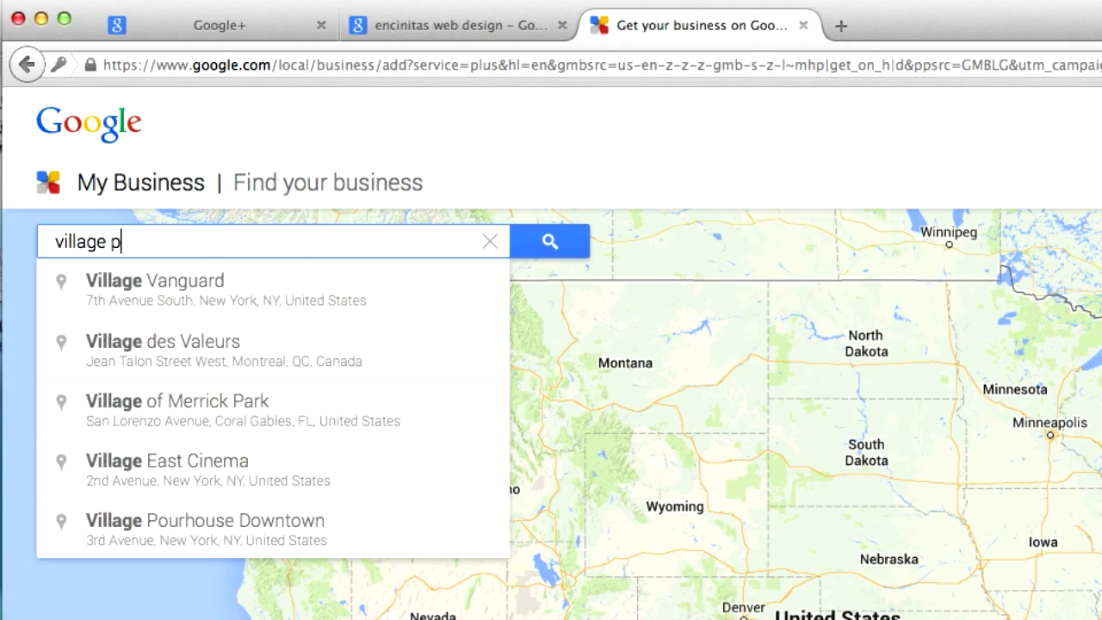
text(ark source)
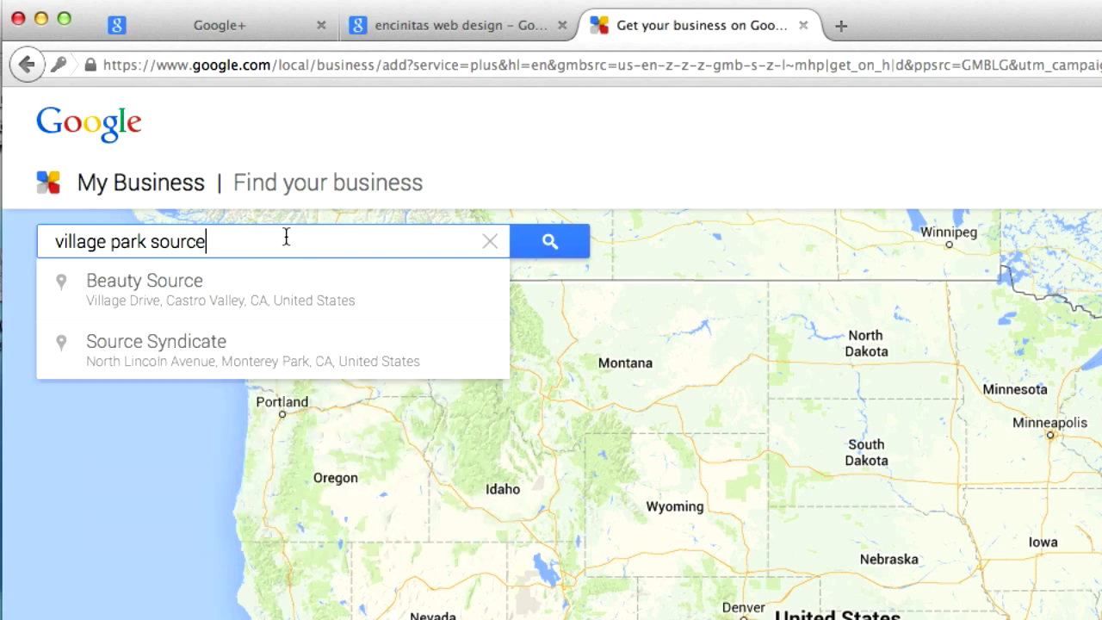
click(549, 245)
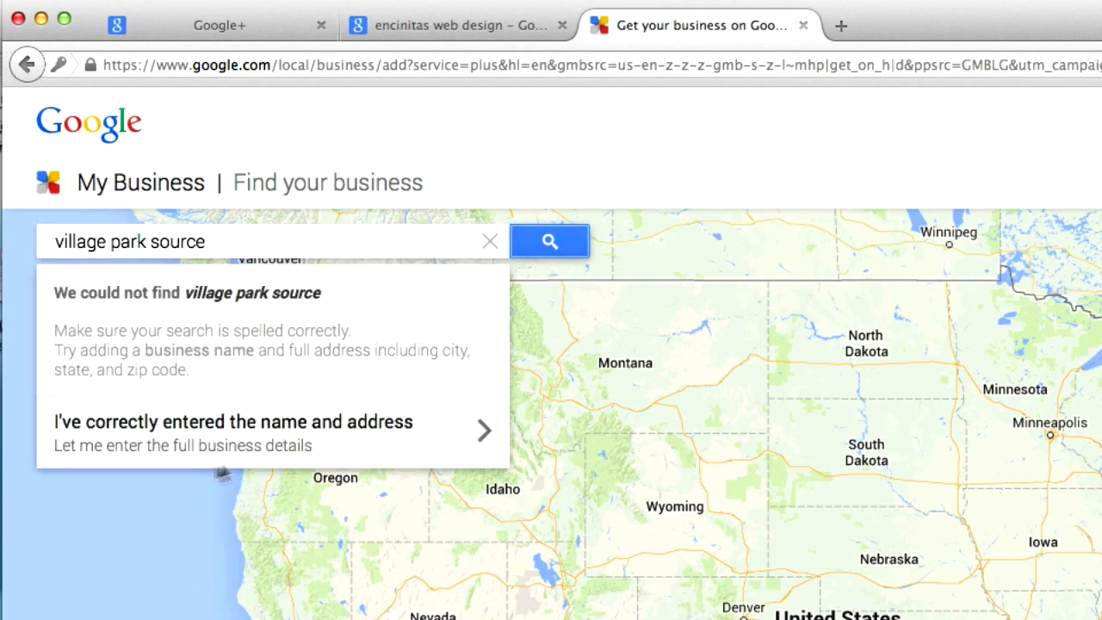
Choose manual entry, name the business 'Village Park' and enter its street address
click(179, 432)
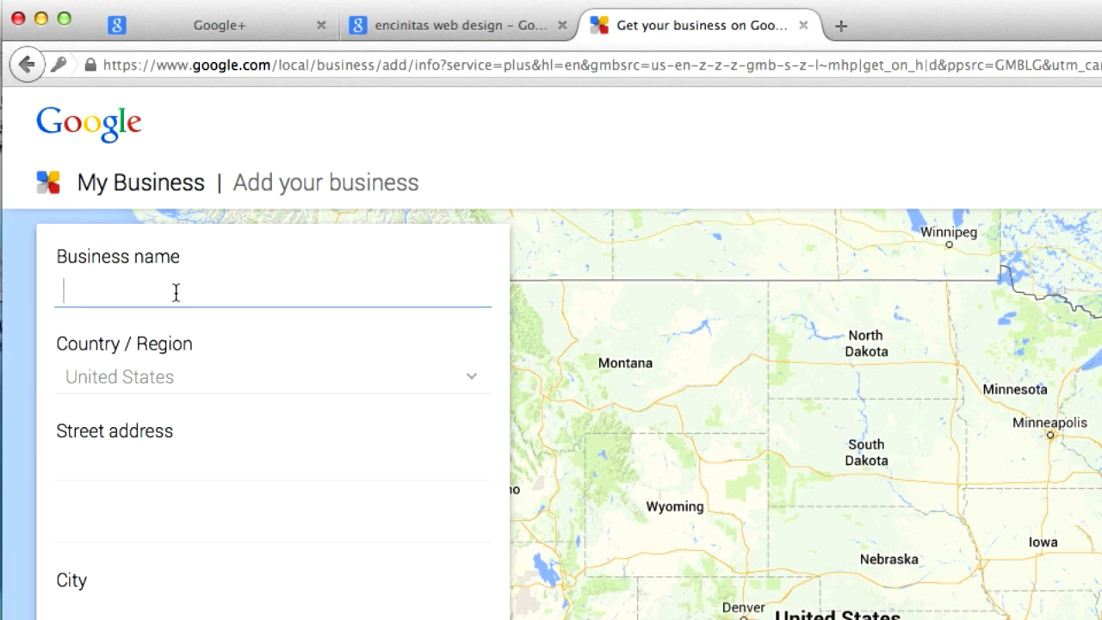
click(174, 293)
text(Village Park)
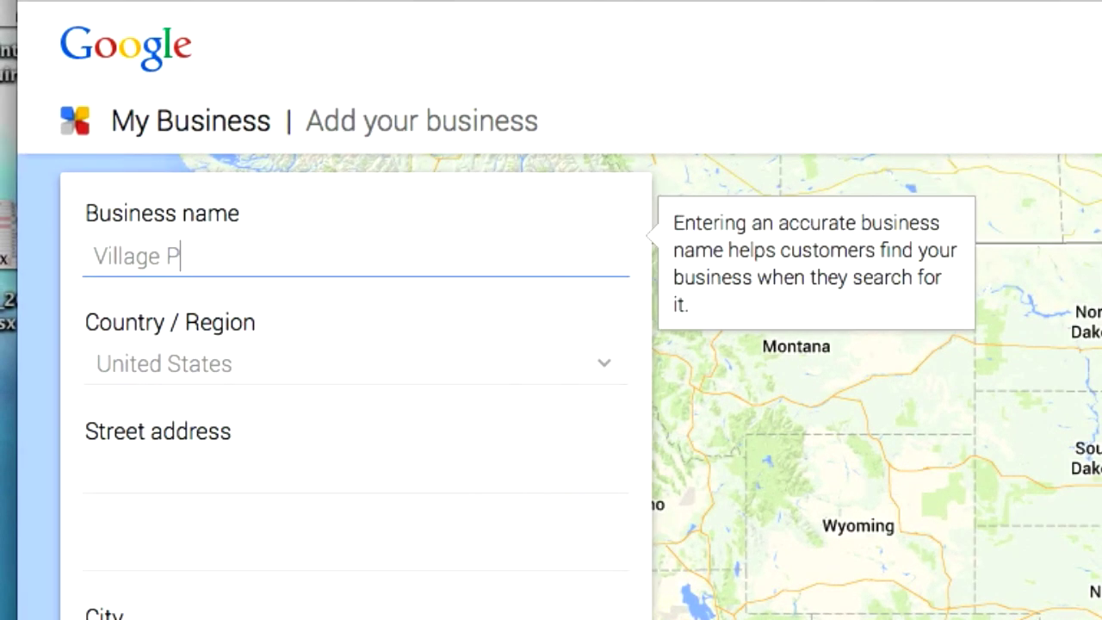
click(199, 474)
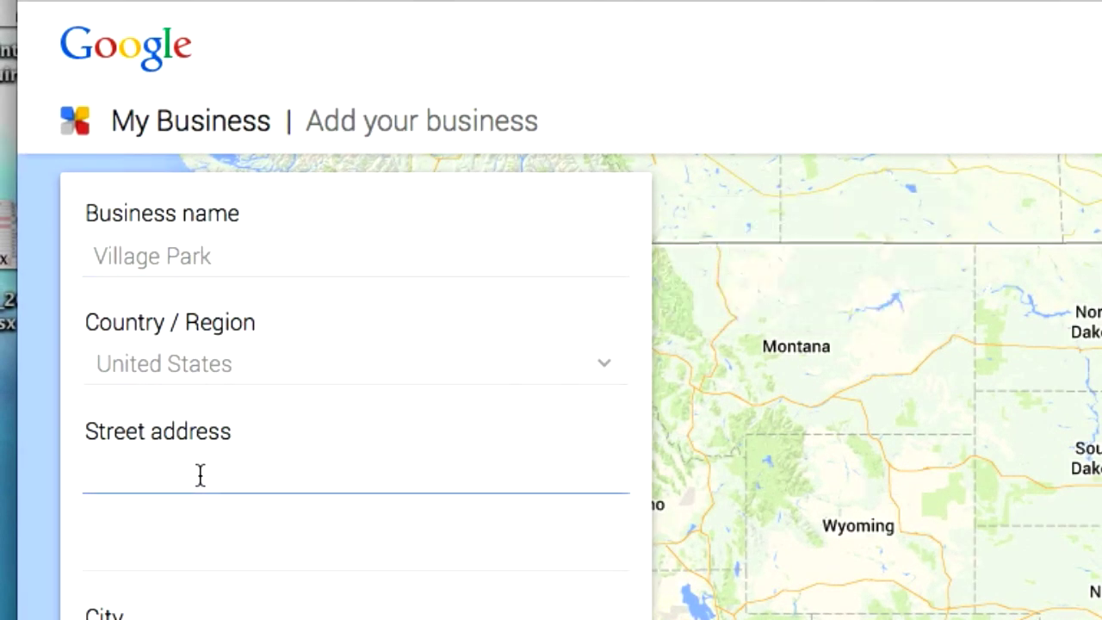
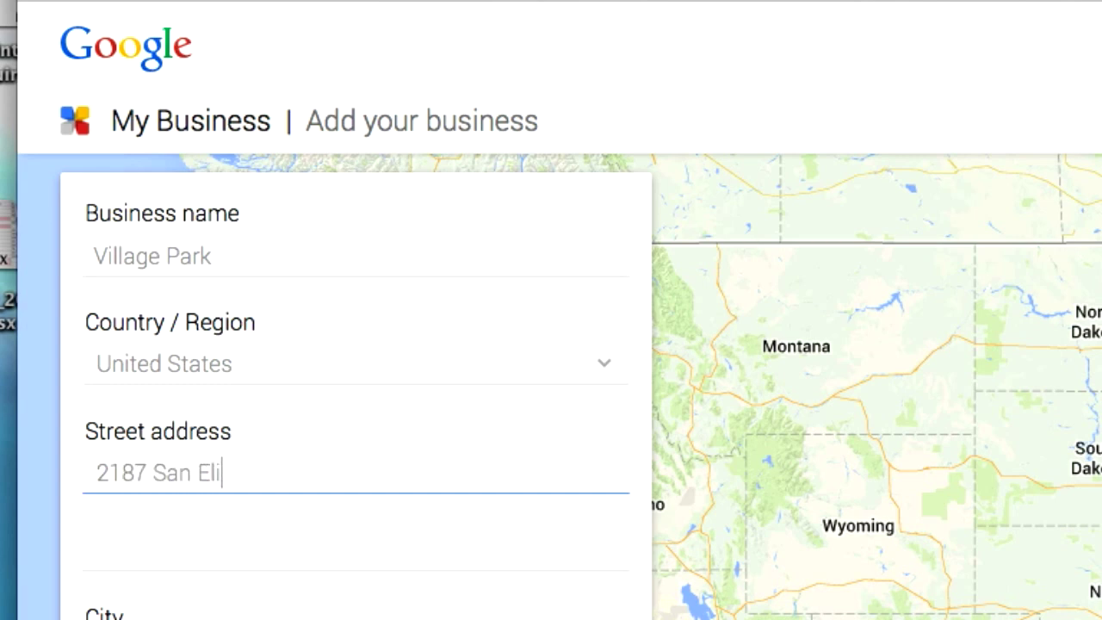
key(Tab)
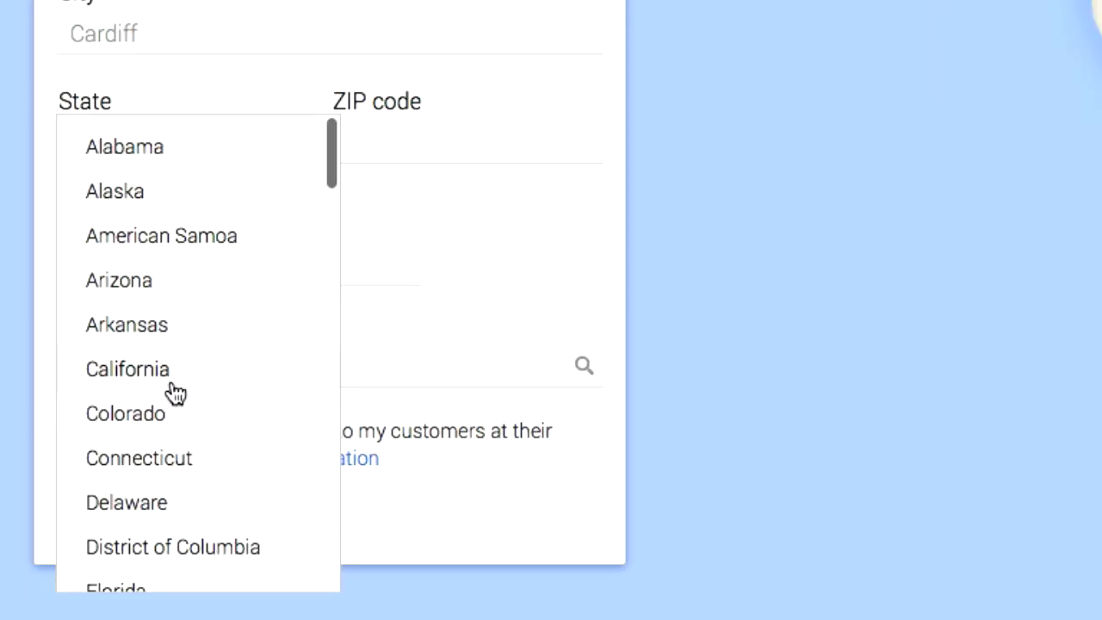
Set the state to California, then fill in the ZIP code and business phone number
click(172, 391)
click(380, 139)
text(92)
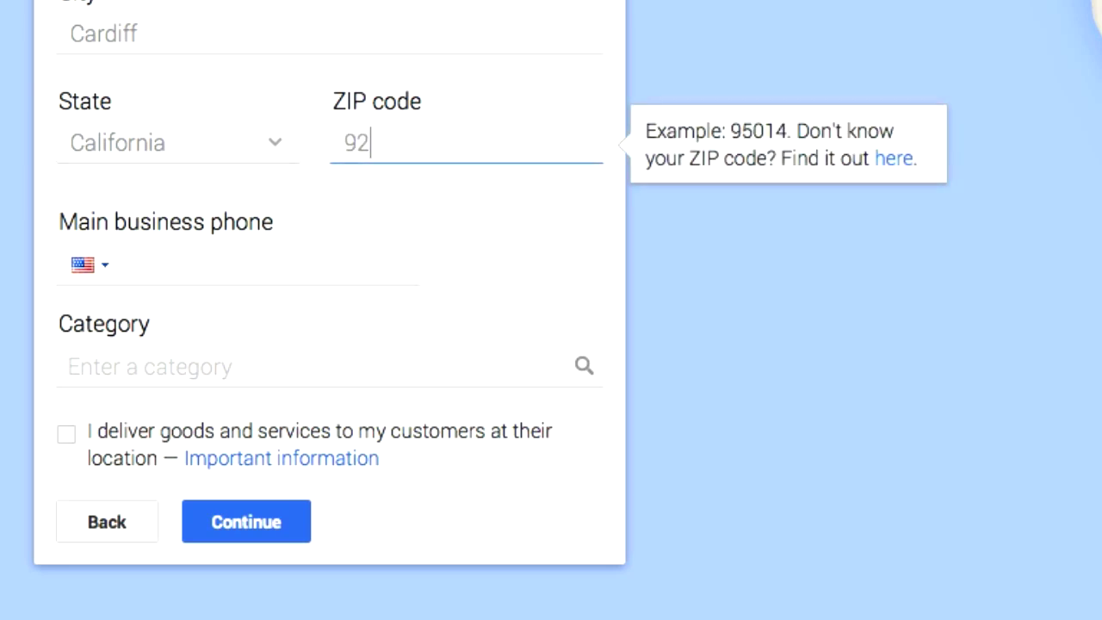
text(007)
click(187, 270)
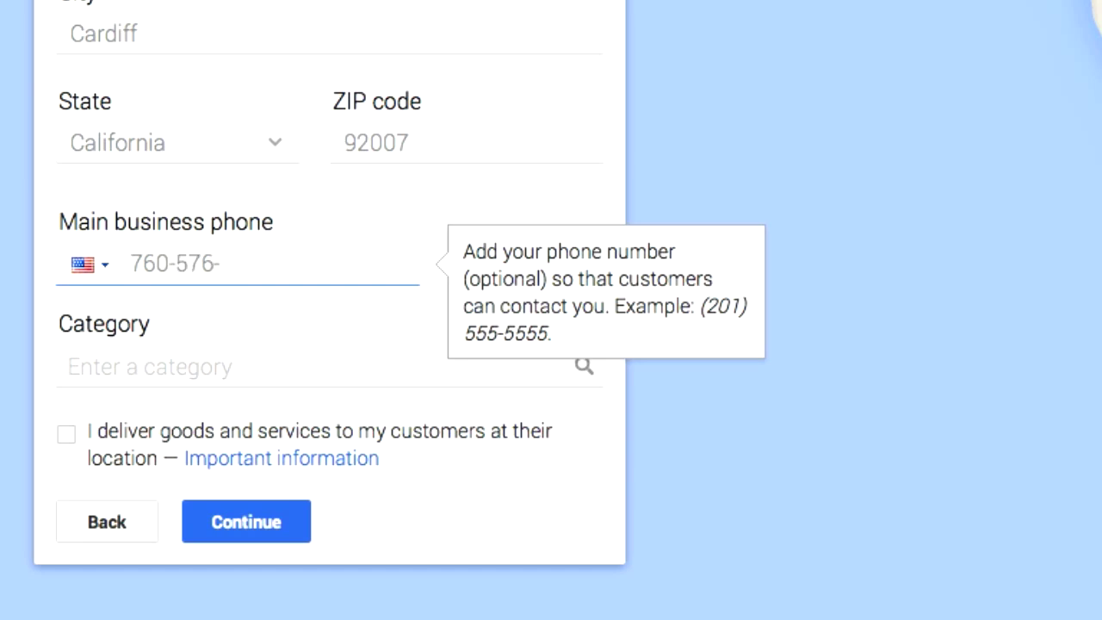
Enter 'Web Designer' as the category and try submitting the details
click(123, 364)
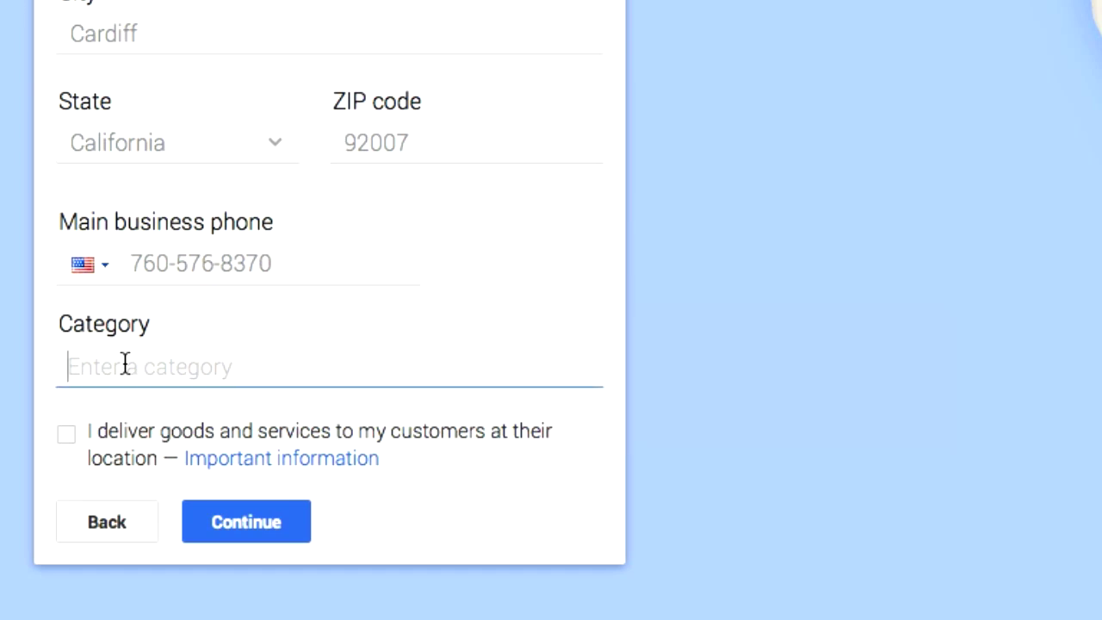
text(Web )
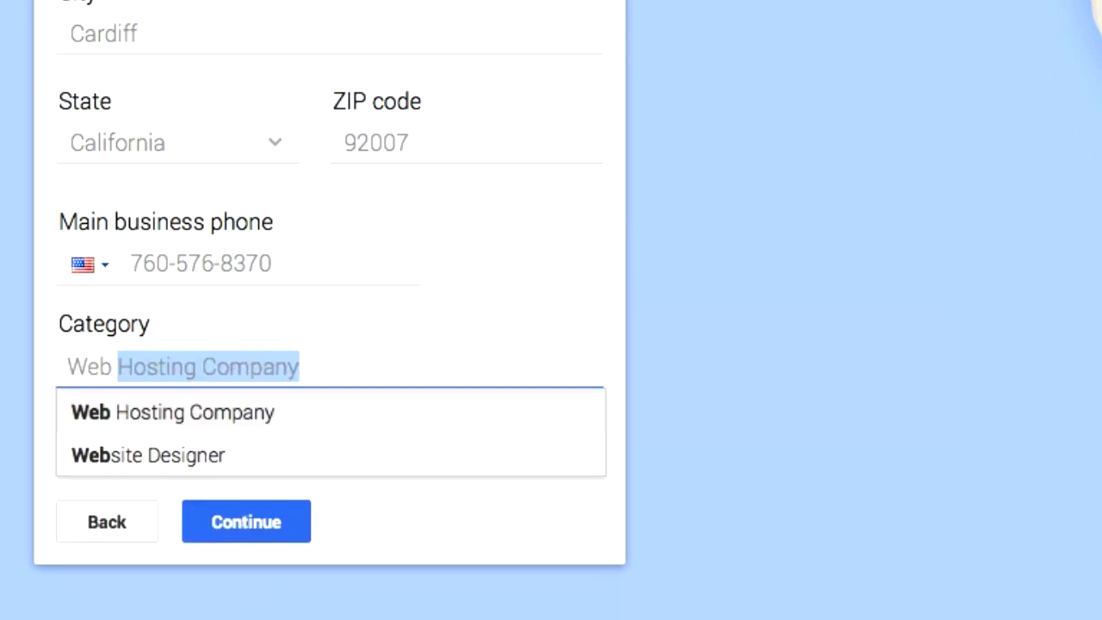
text(Designer)
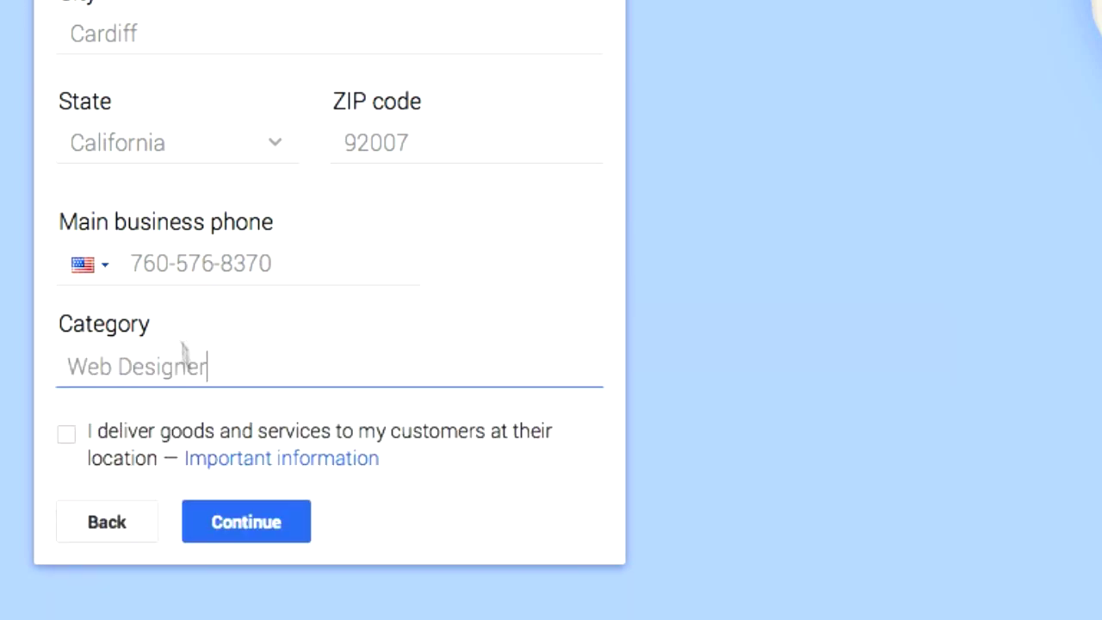
mouse_move(196, 250)
mouse_move(192, 336)
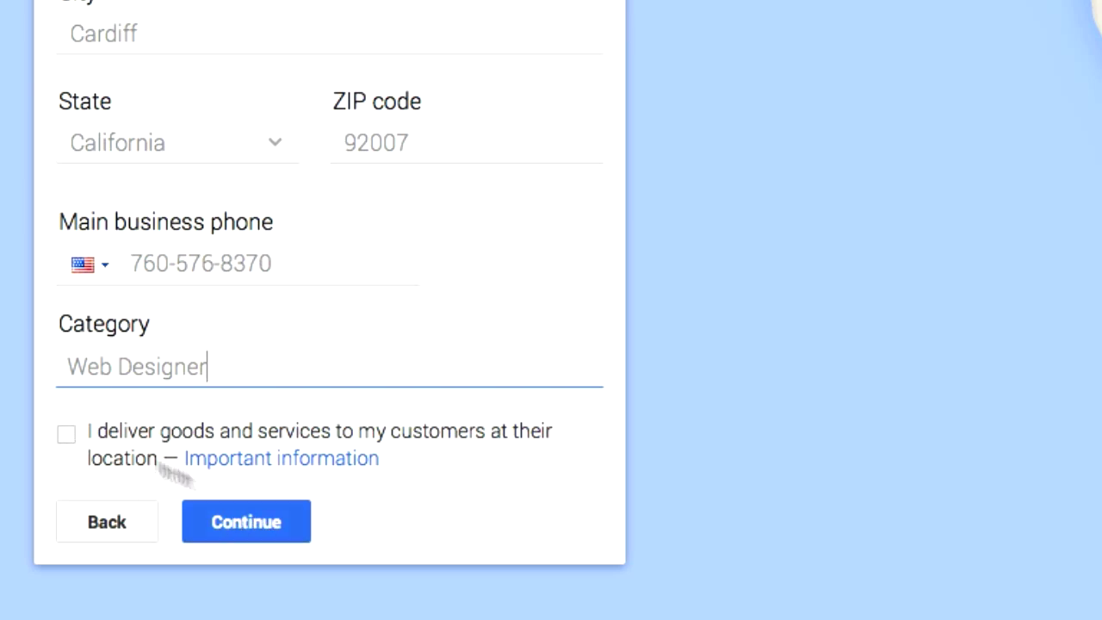
click(245, 523)
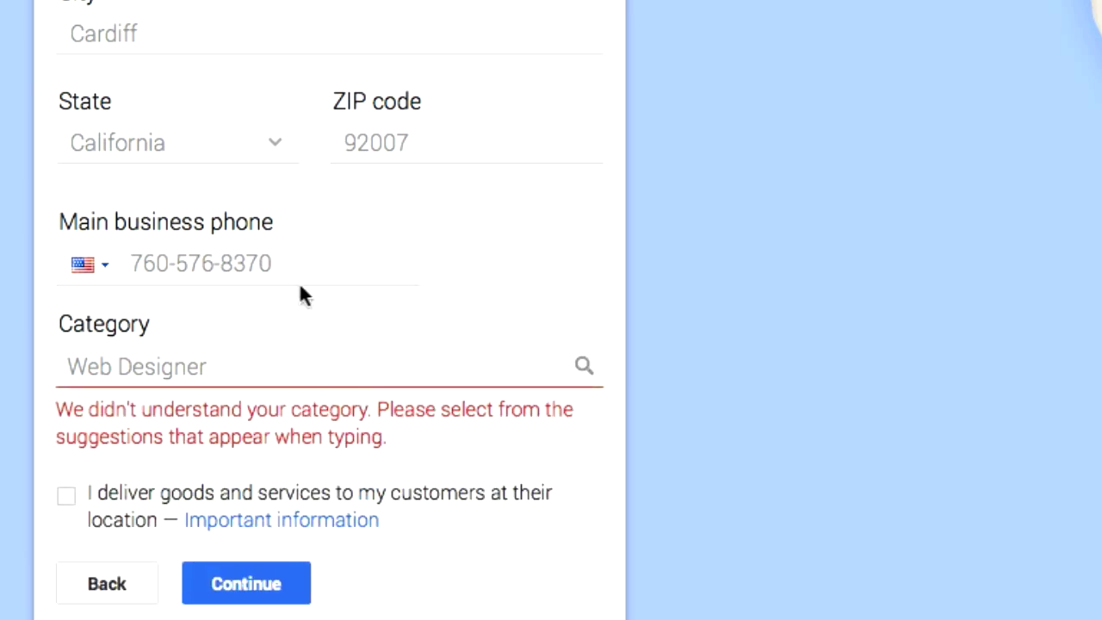
mouse_move(293, 282)
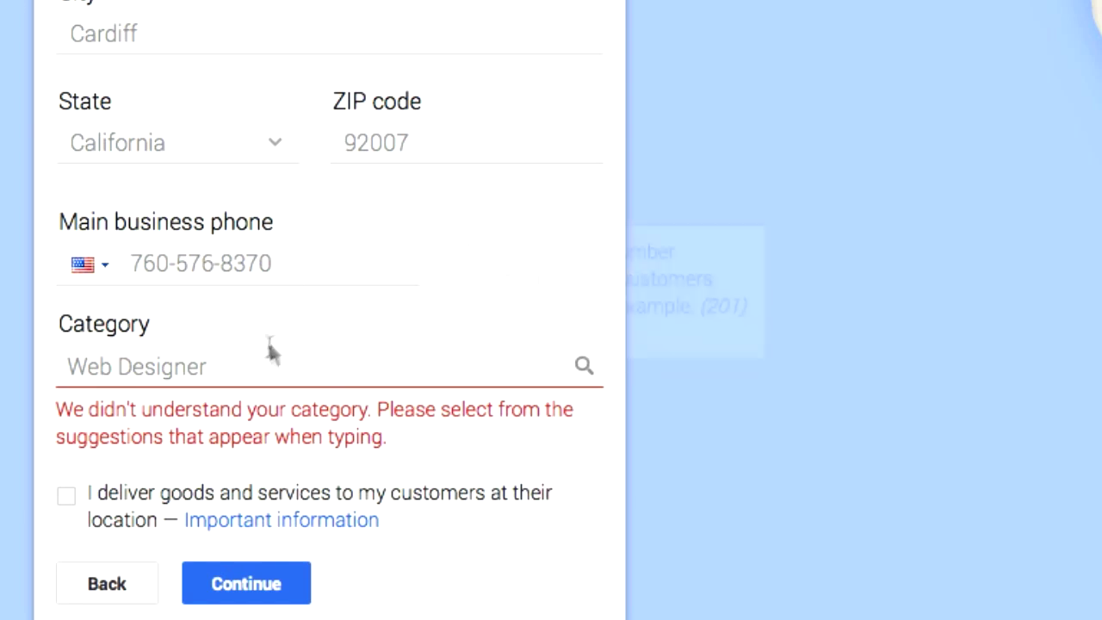
Replace the rejected category with Website Designer from the suggestions and resubmit
click(586, 367)
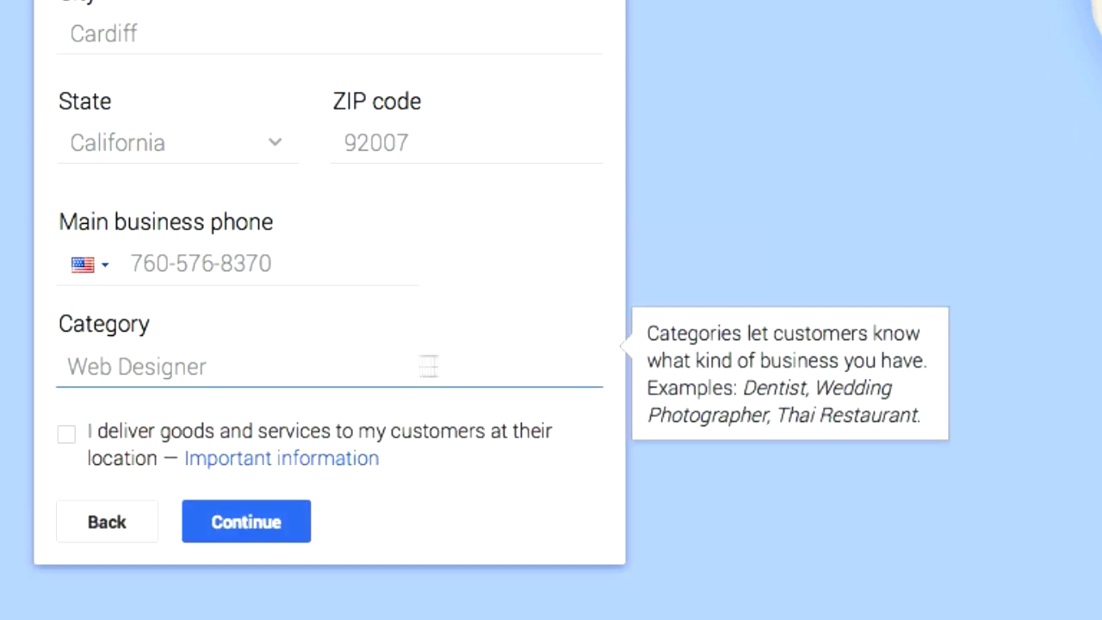
key(BackSpace)
key(BackSpace)
key(BackSpace)
key(BackSpace)
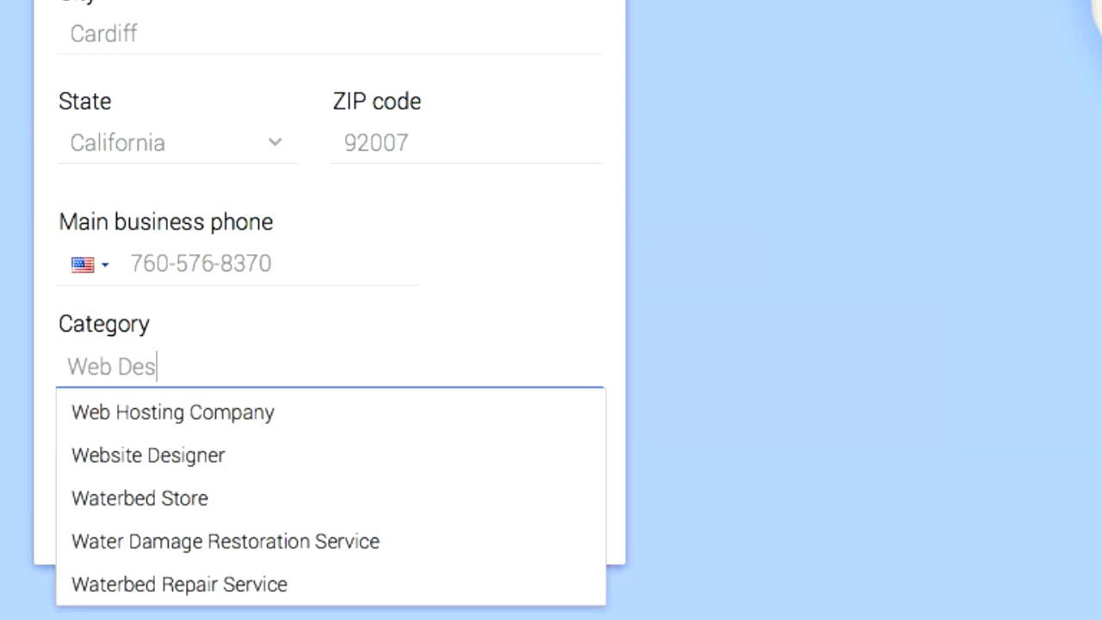
click(216, 461)
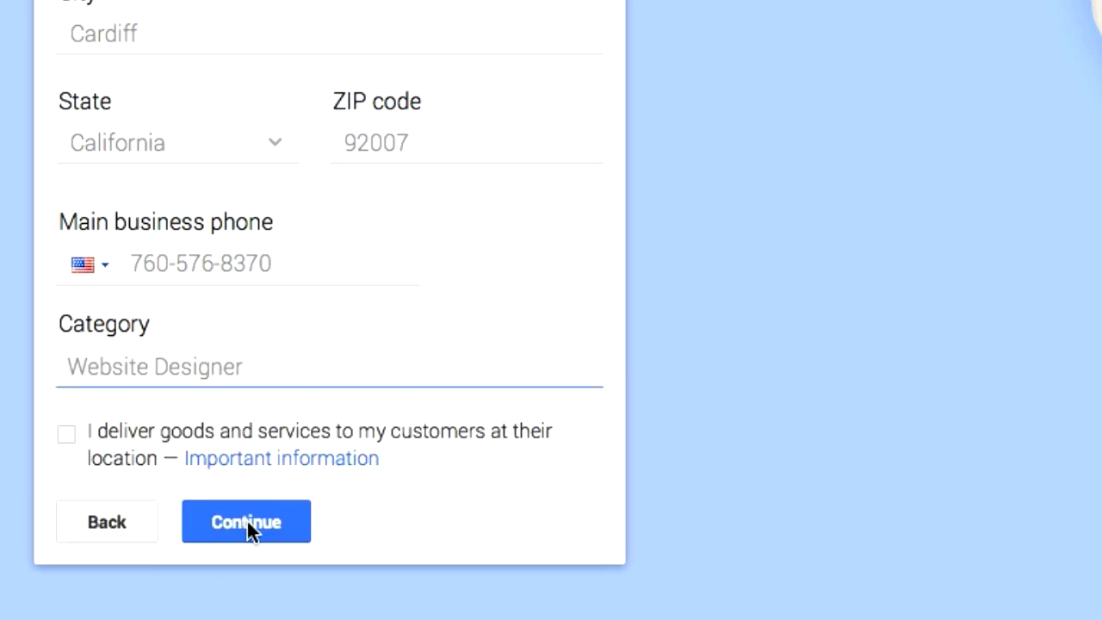
click(247, 521)
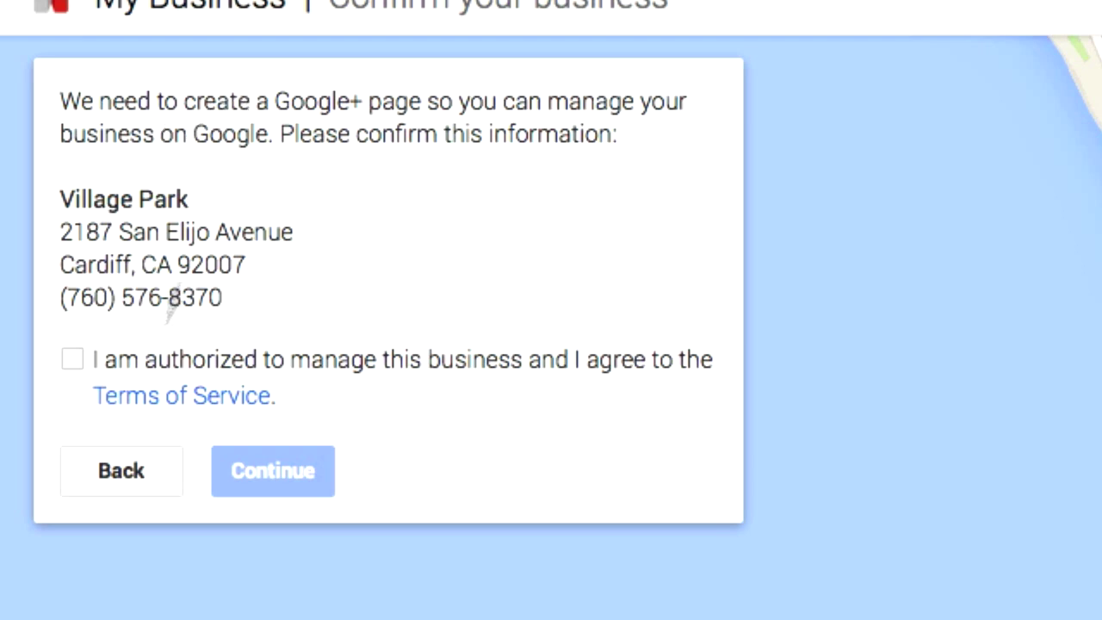
Accept the authorization and Terms of Service, then confirm the Village Park details
click(69, 356)
click(288, 461)
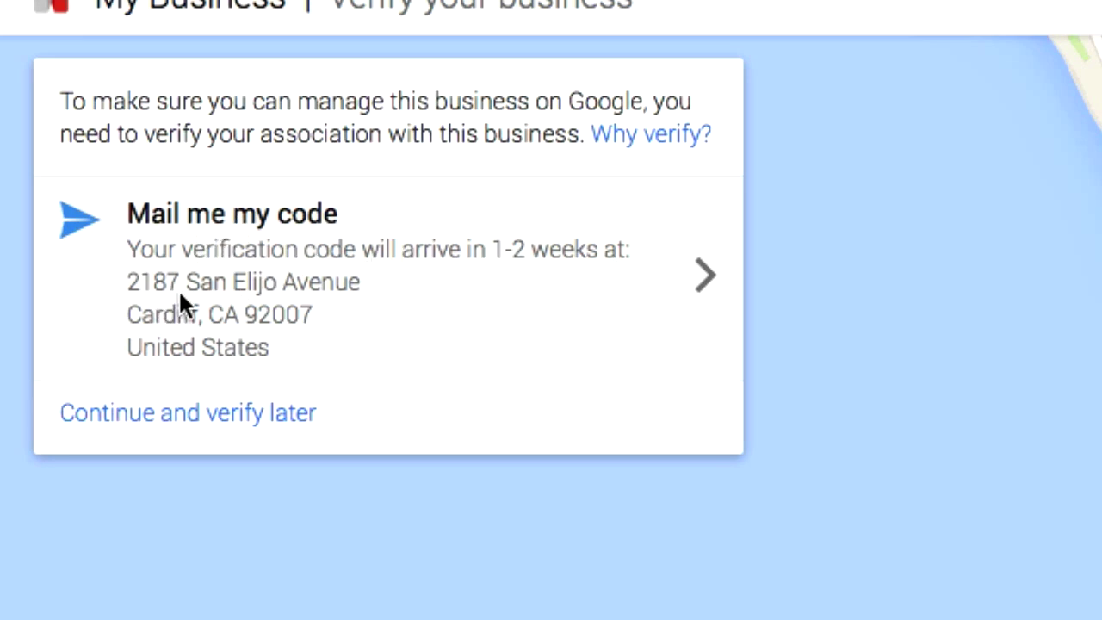
Choose to verify later, skip the welcome tour, and look over the Village Park dashboard
click(159, 415)
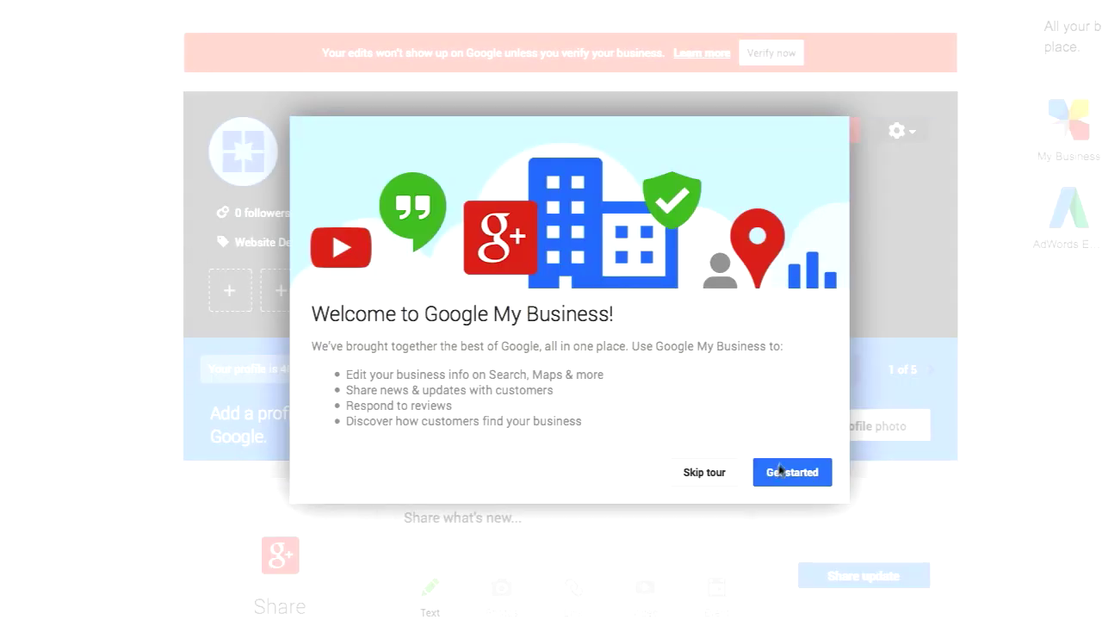
click(704, 473)
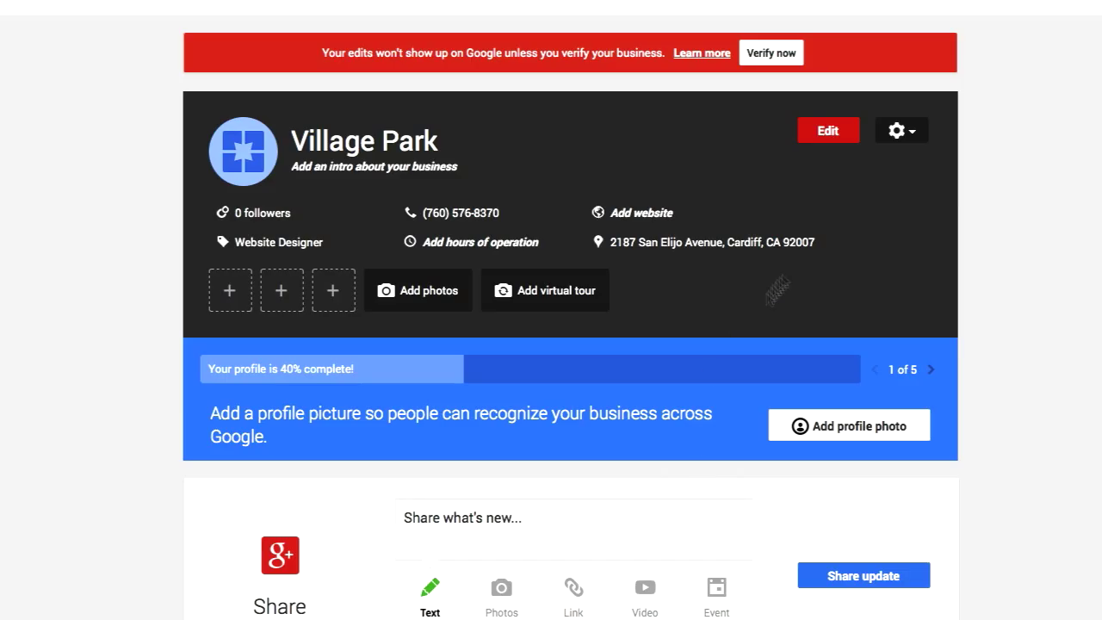
scroll(740, 456, down, 1)
scroll(534, 394, down, 2)
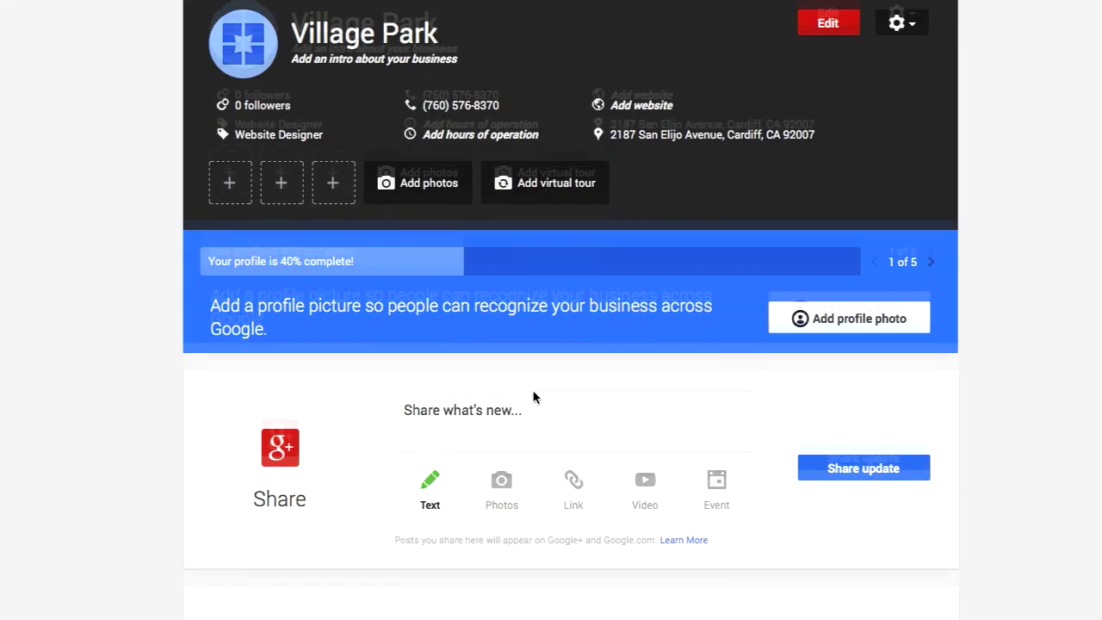
scroll(536, 388, up, 2)
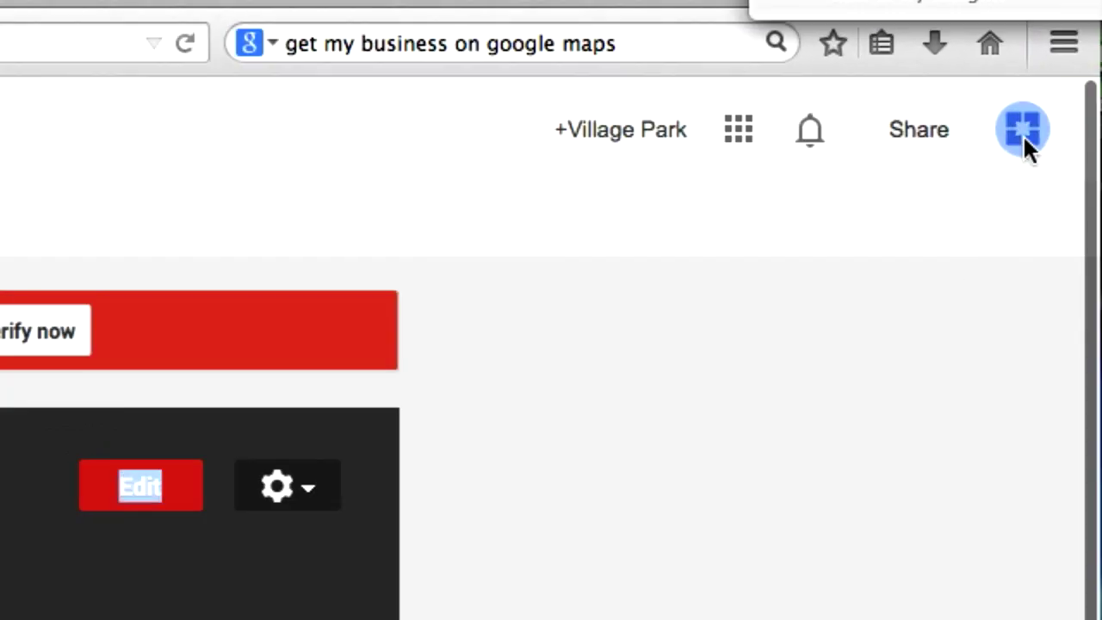
Pick Village Park Source from the profile's account list and choose Get started on its welcome message
click(1023, 134)
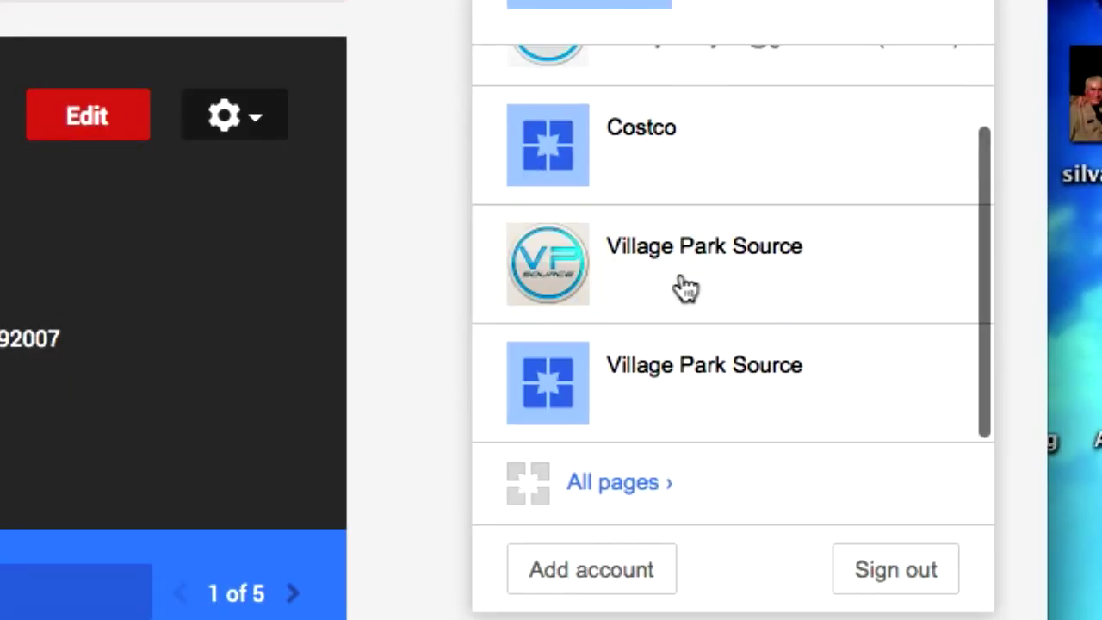
click(704, 269)
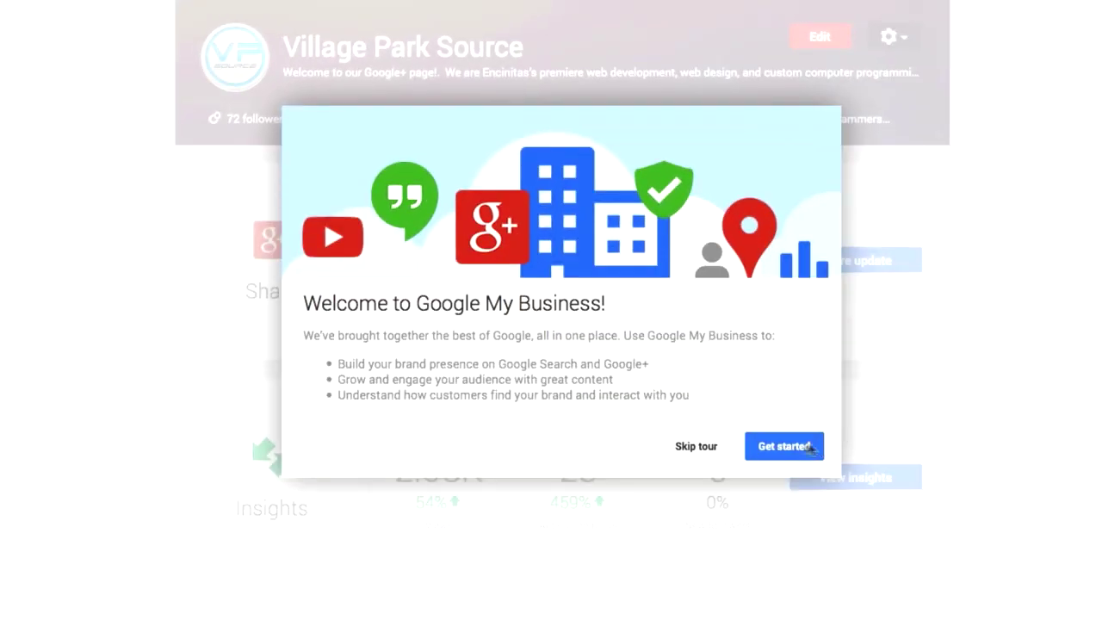
click(778, 451)
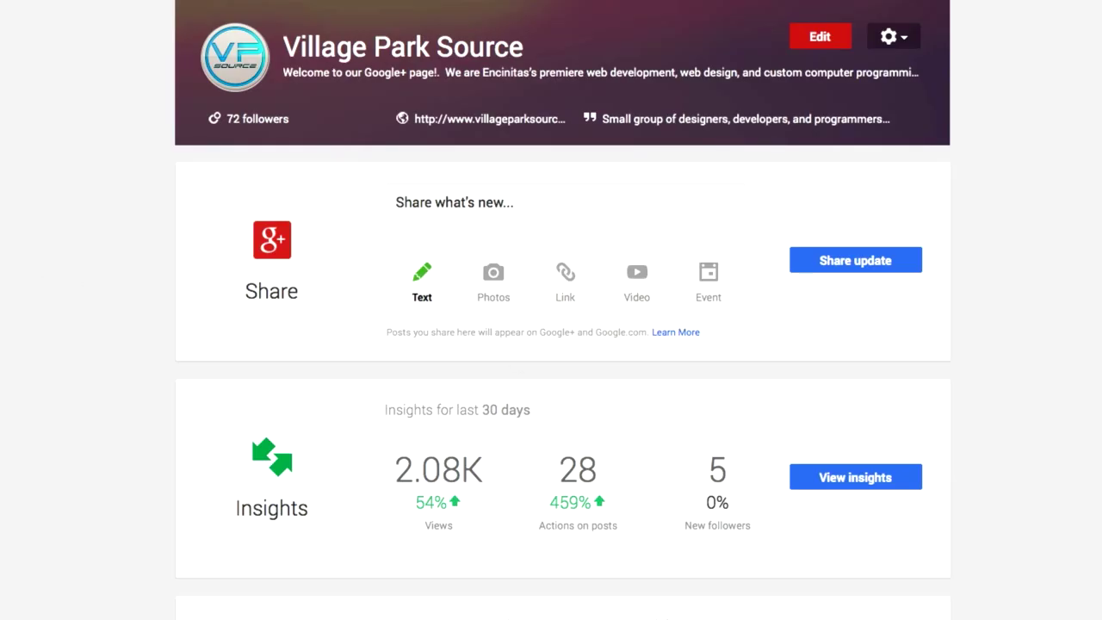